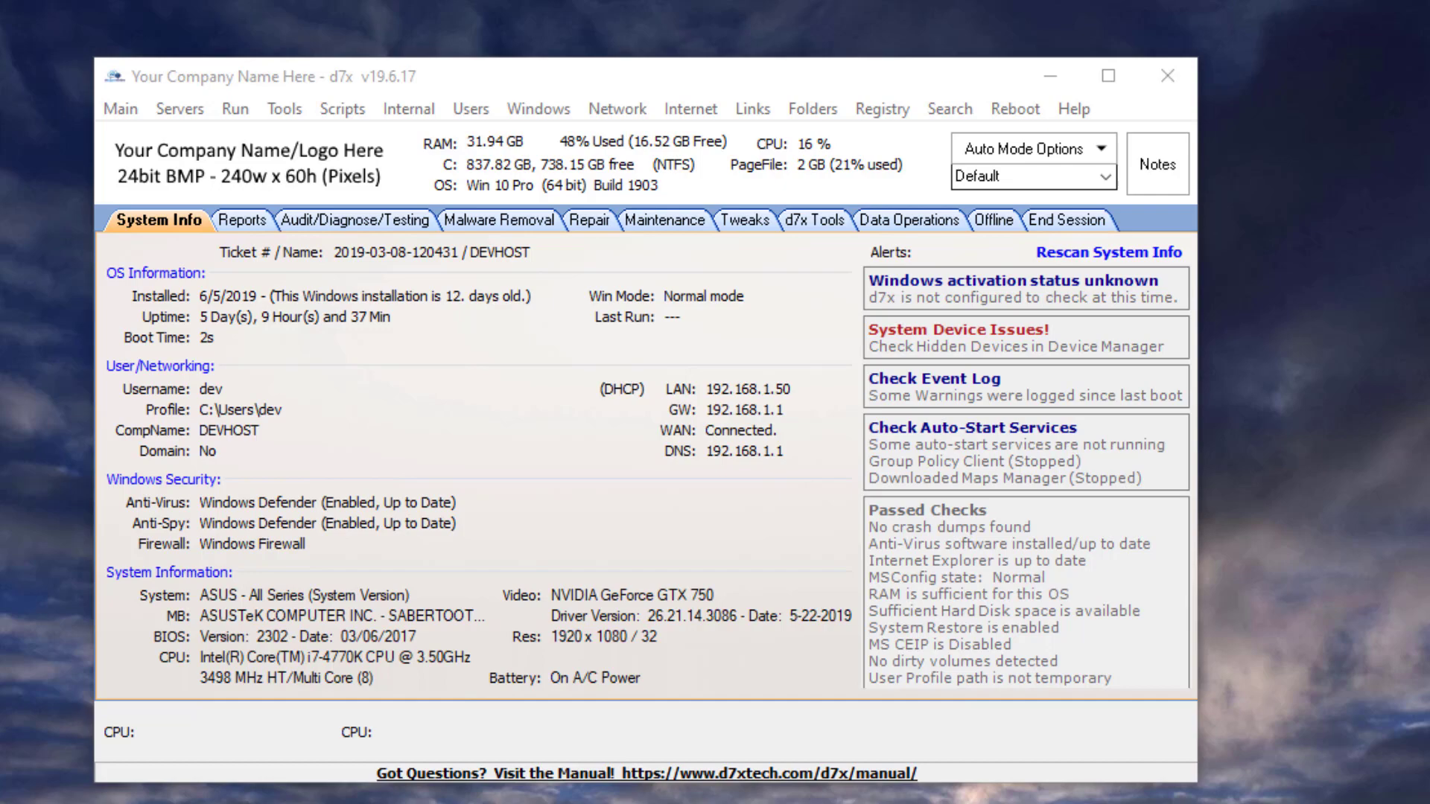
# - In Main App Settings, turn off Show File Extensions and Show Hidden/SuperHidden Files at startup
pyautogui.click(117, 110)
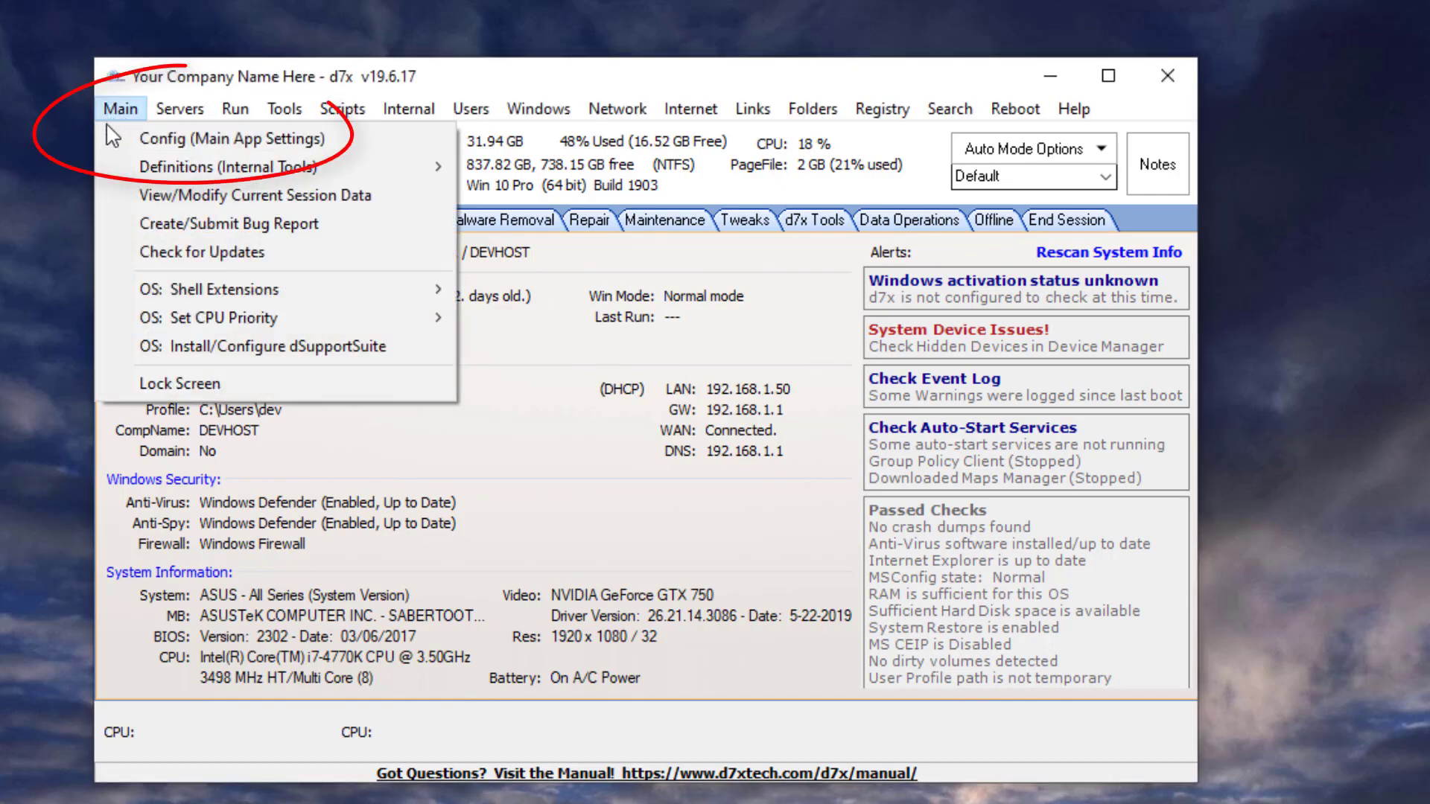
pyautogui.click(137, 138)
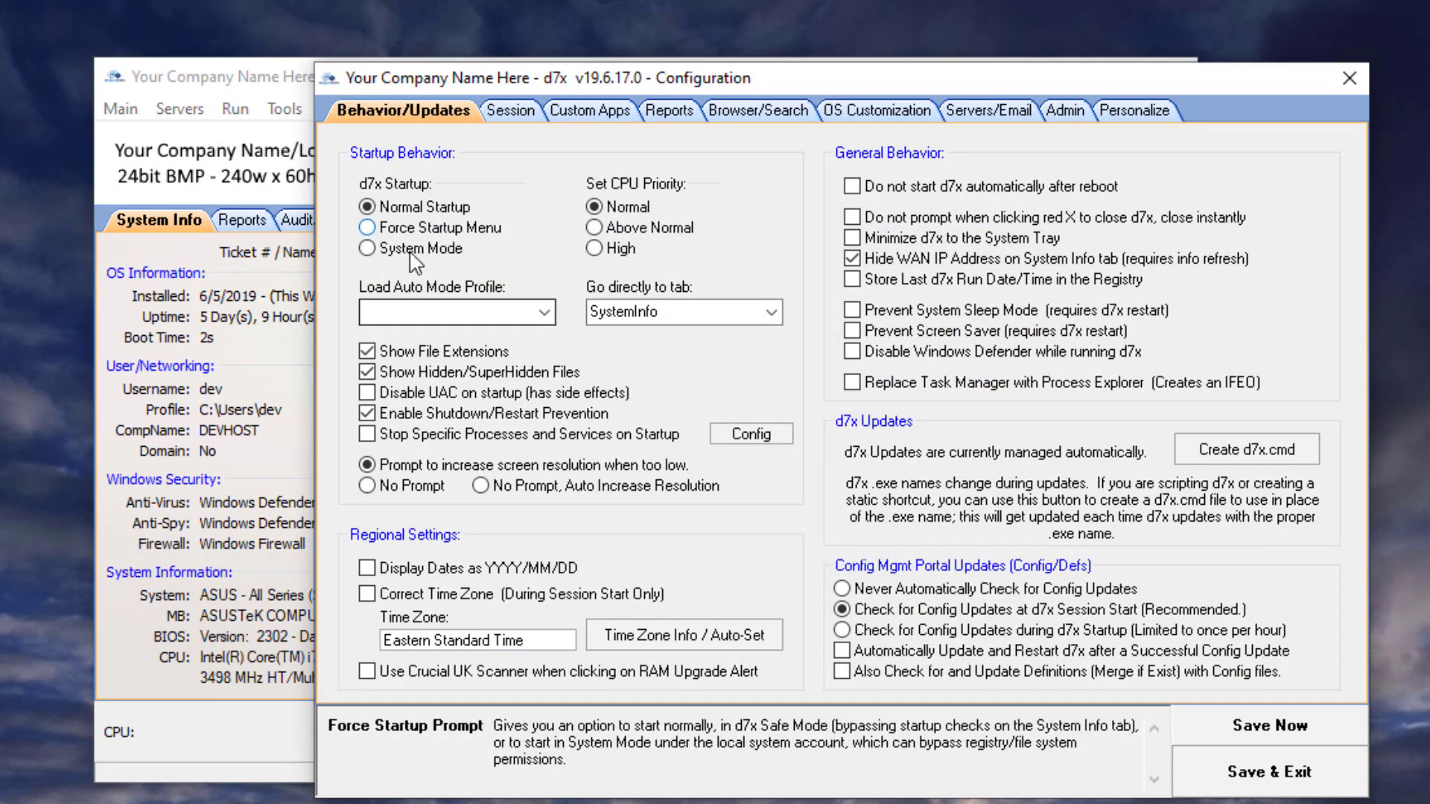
pyautogui.click(412, 354)
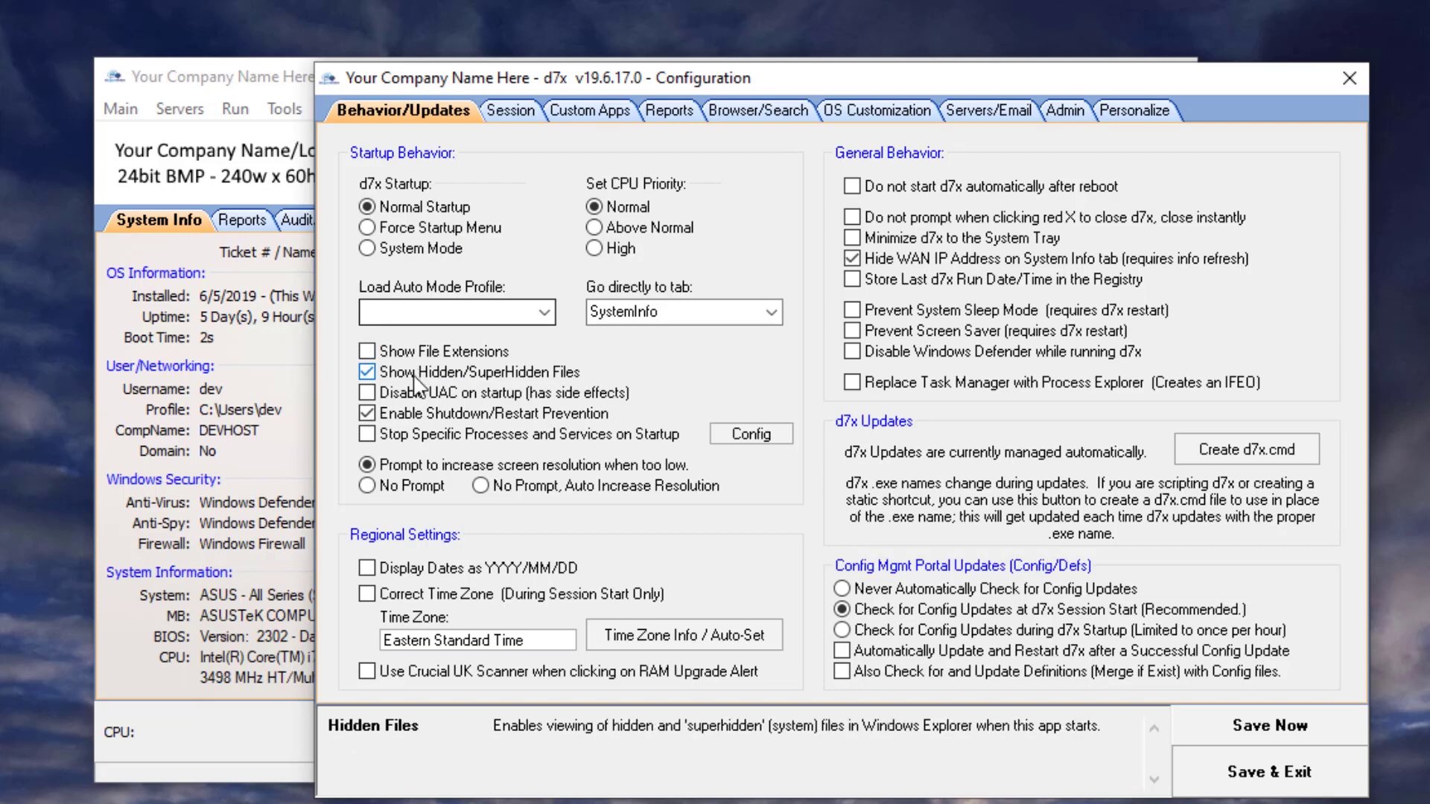
pyautogui.click(415, 377)
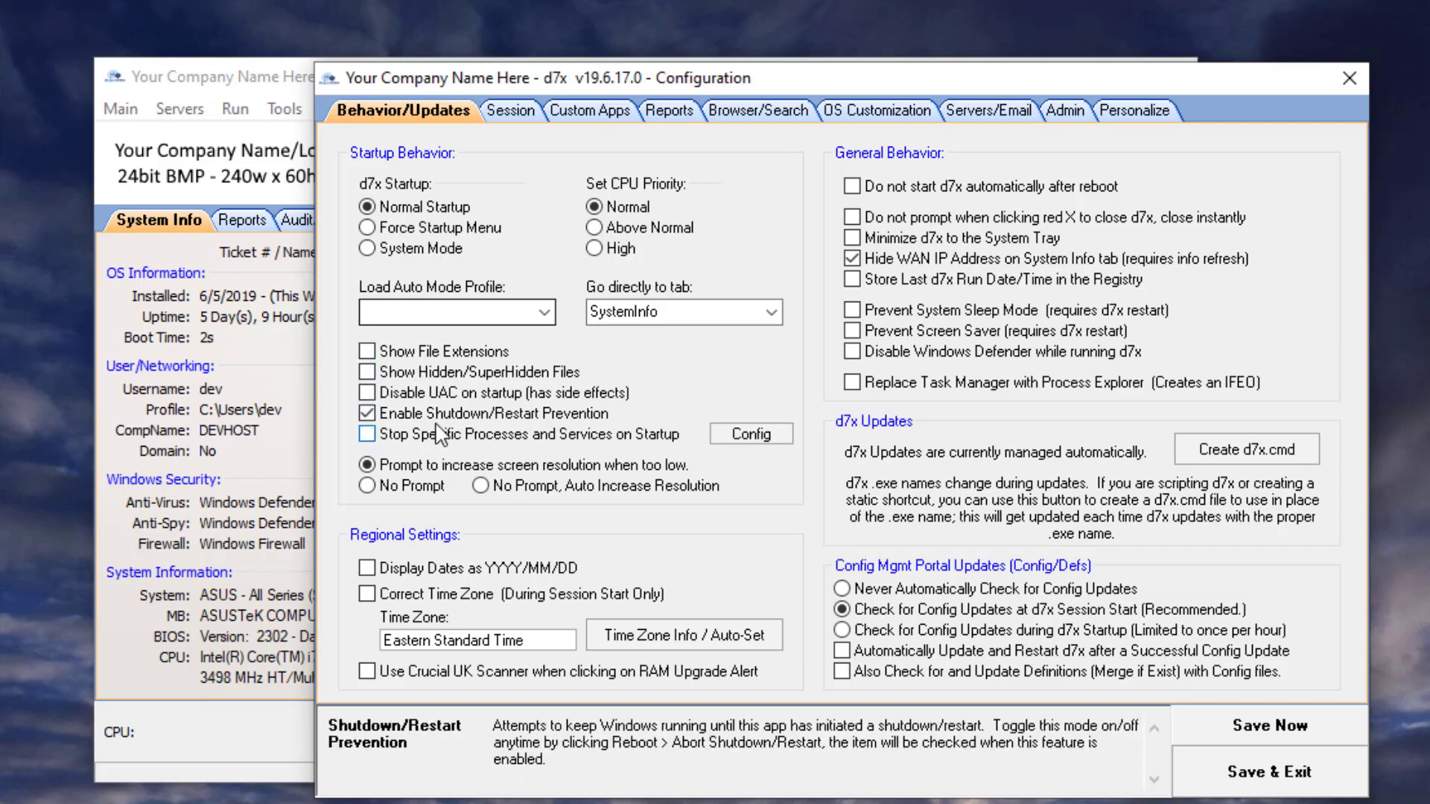
pyautogui.click(438, 423)
pyautogui.click(445, 424)
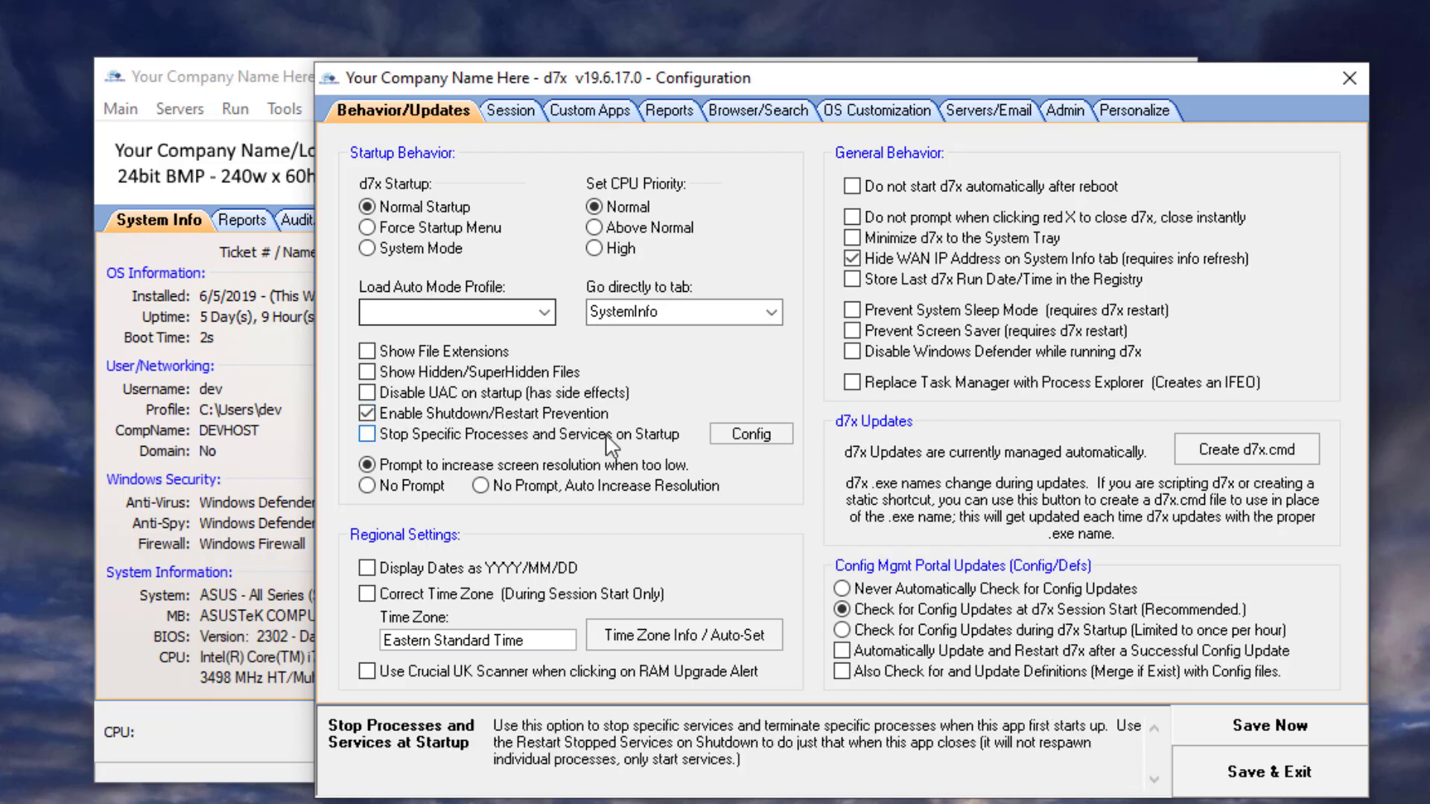
# - On the Session page, disable context menu items and the antivirus alert, and set Hidden Files and UAC to No Action
pyautogui.click(516, 113)
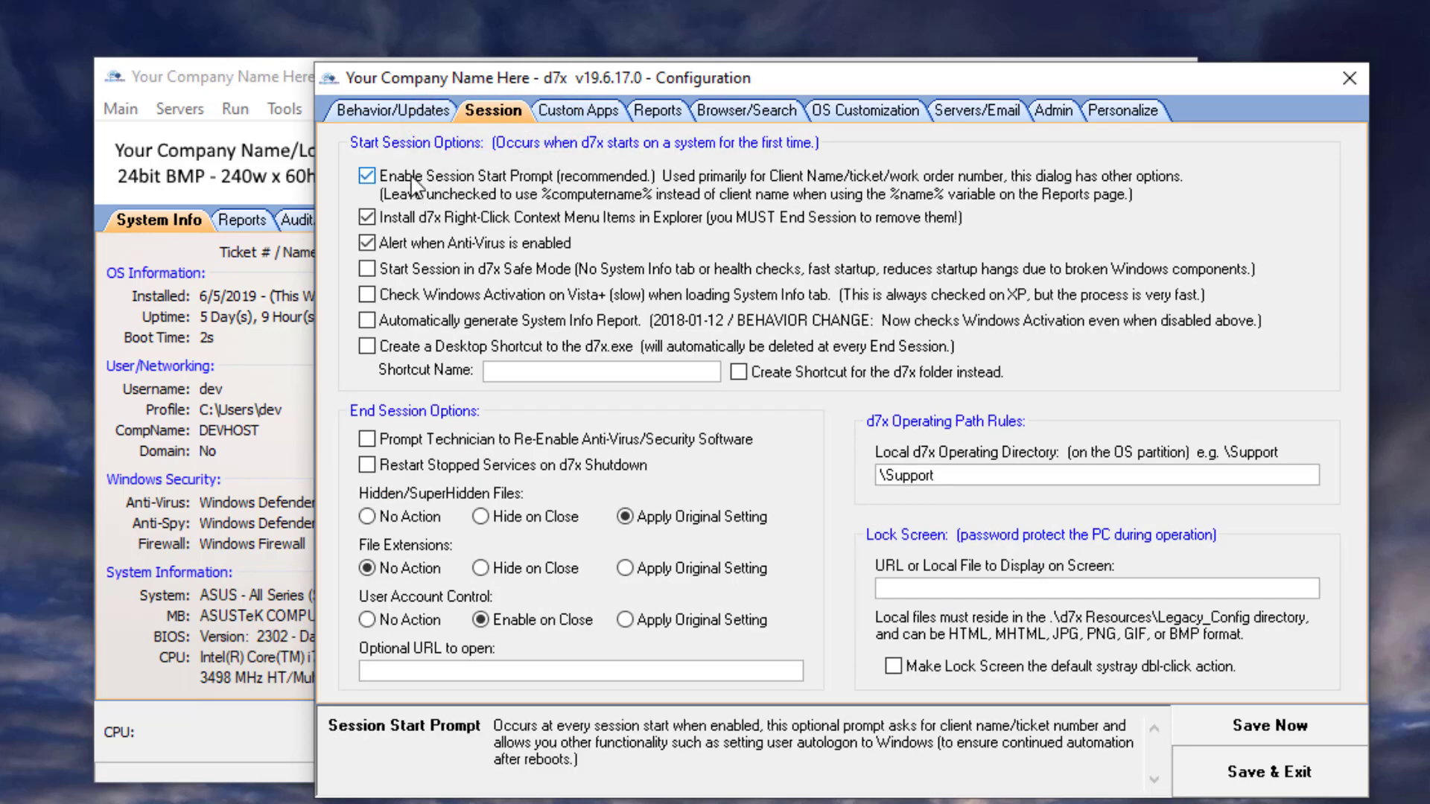
pyautogui.click(424, 221)
pyautogui.click(411, 250)
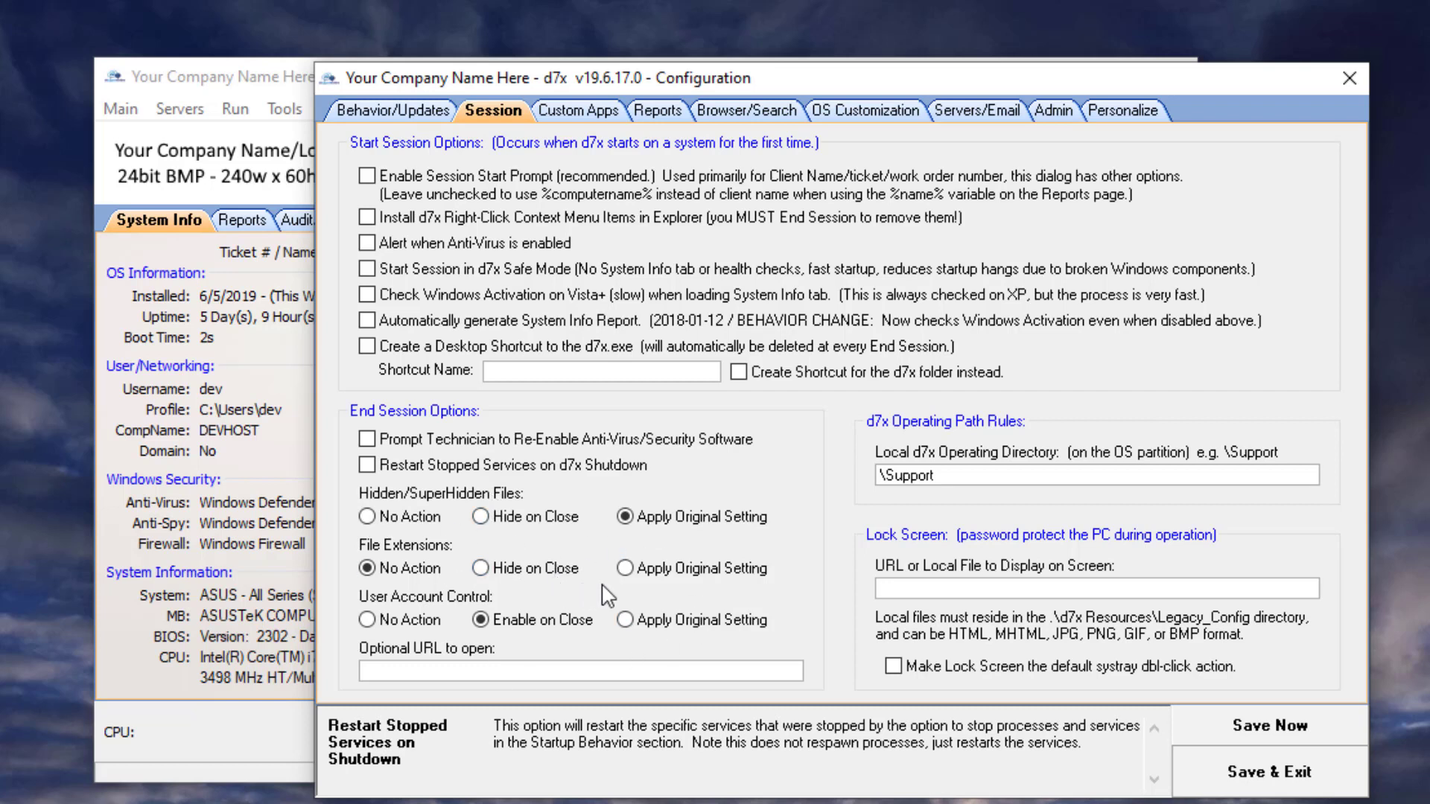
pyautogui.click(406, 519)
pyautogui.click(408, 620)
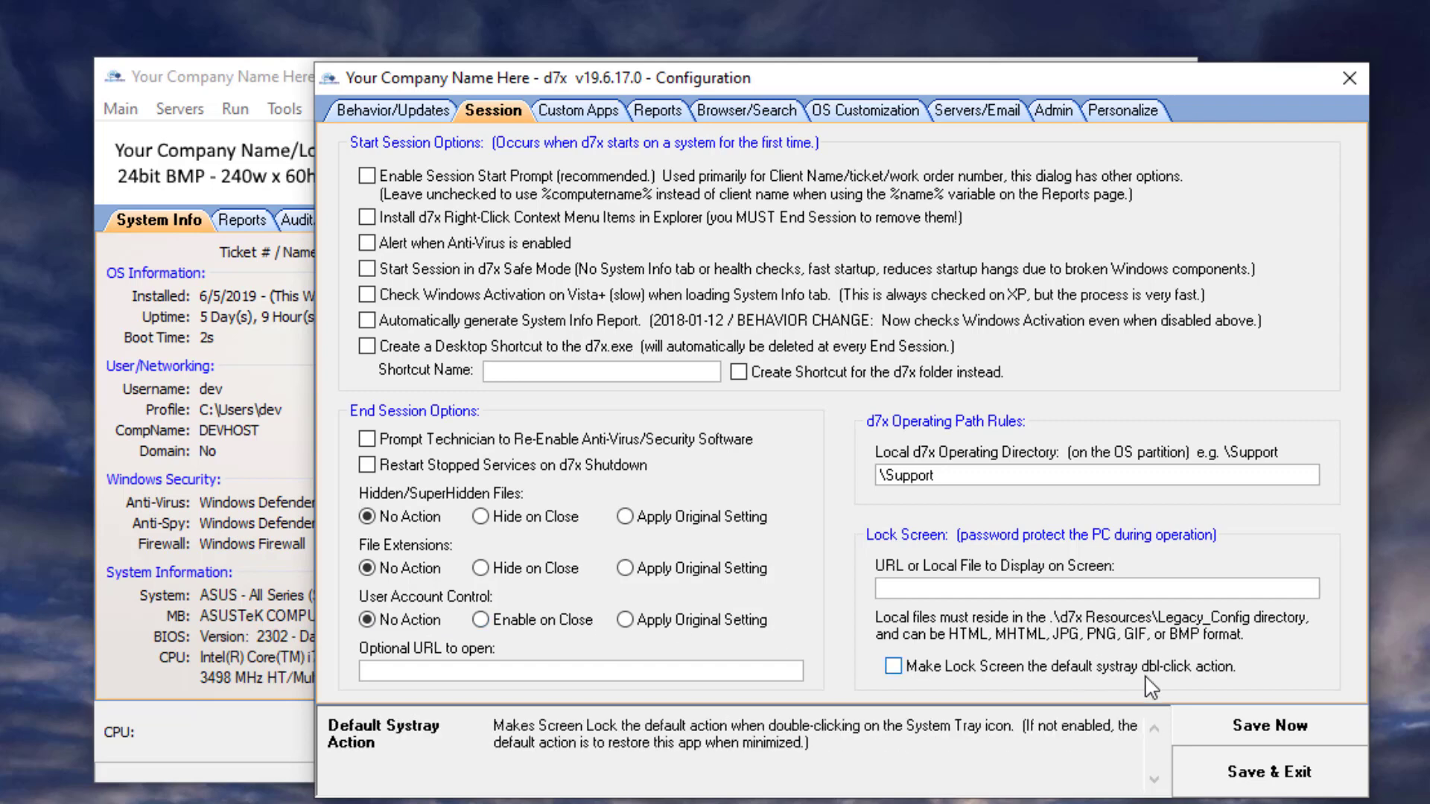
# - Save the configuration and close the settings window with Save & Exit
pyautogui.moveTo(936, 476); pyautogui.dragTo(826, 477)
pyautogui.click(930, 477)
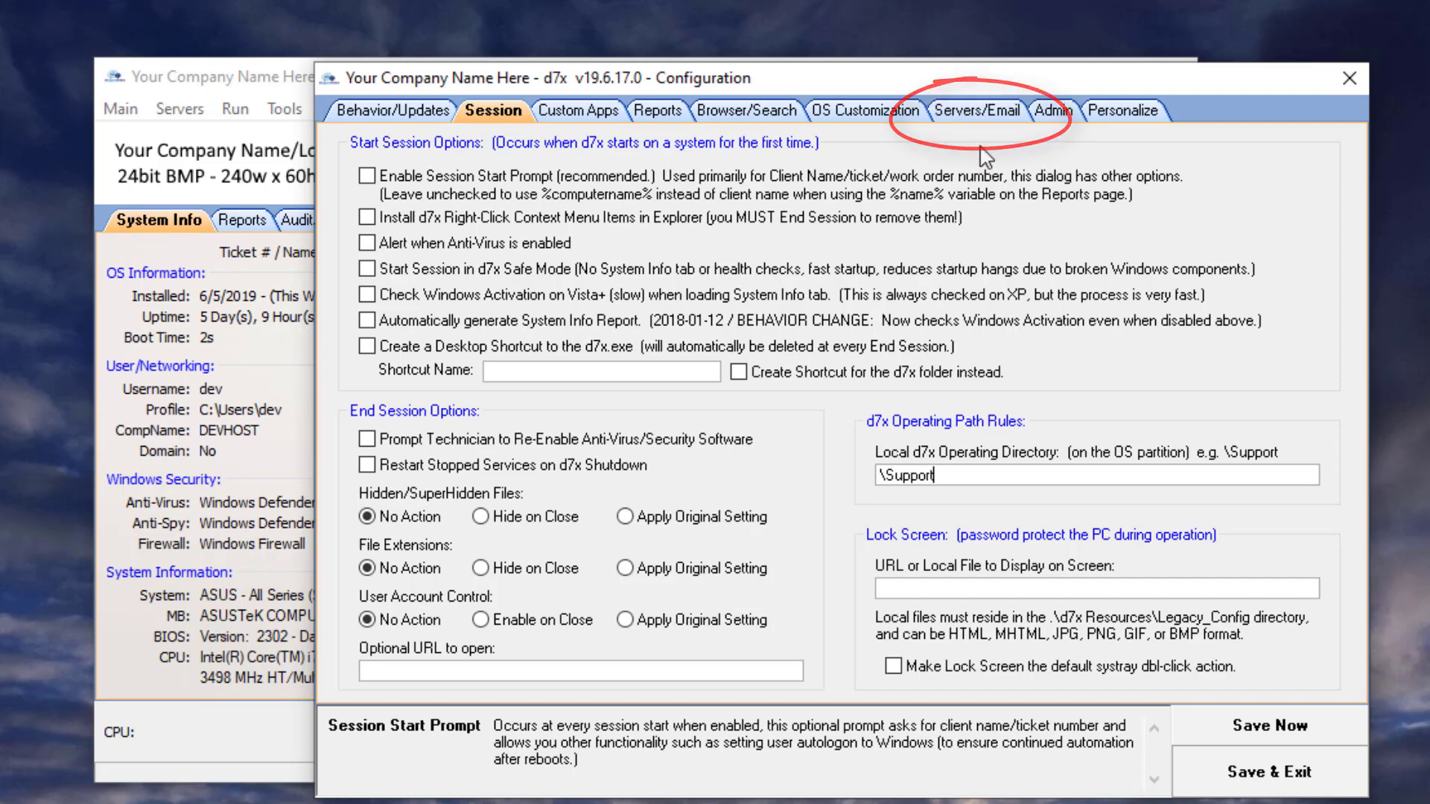
pyautogui.click(1242, 772)
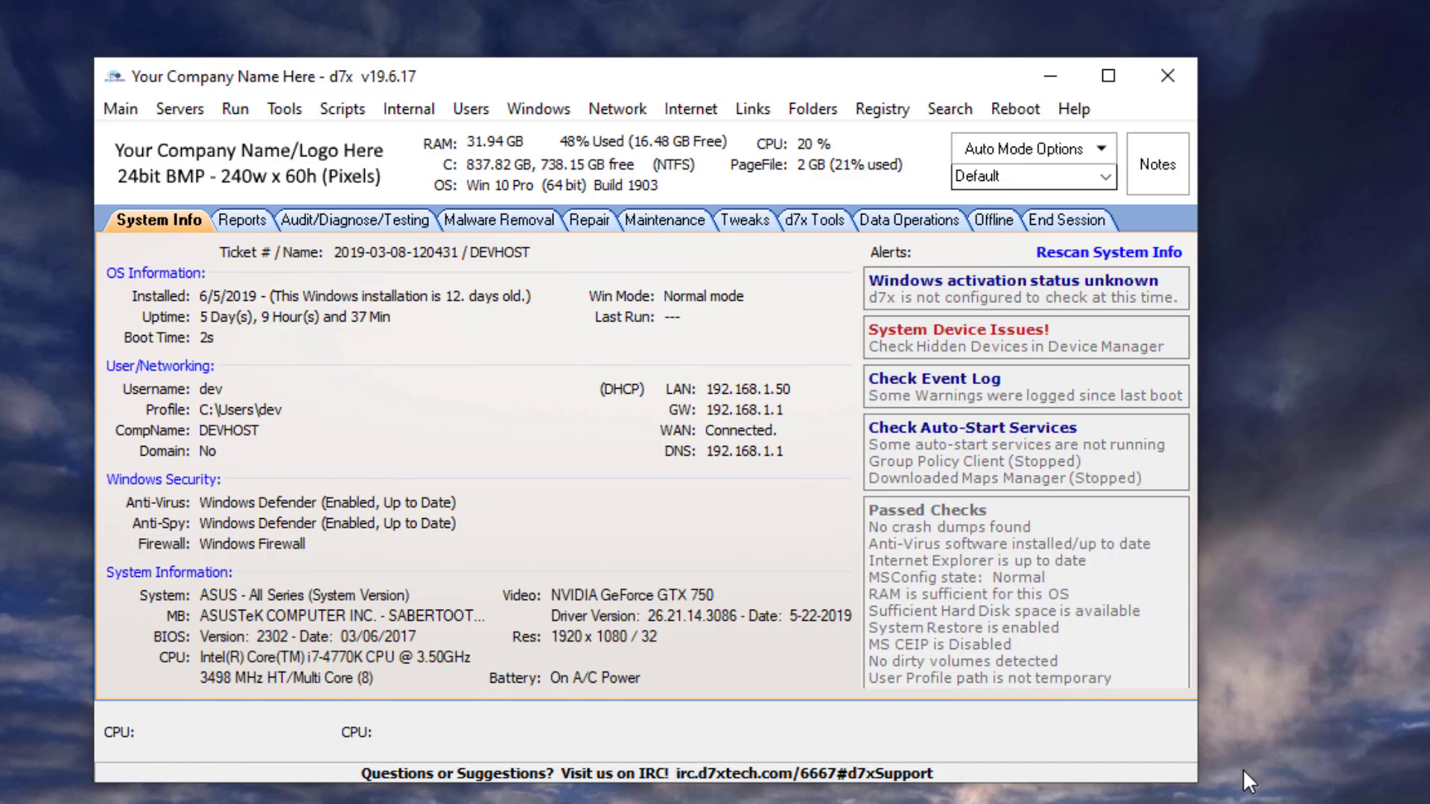
# - Email reports with a Make Body Work Report at session end, and set Close and Delete d7x and All Tools
pyautogui.click(1077, 221)
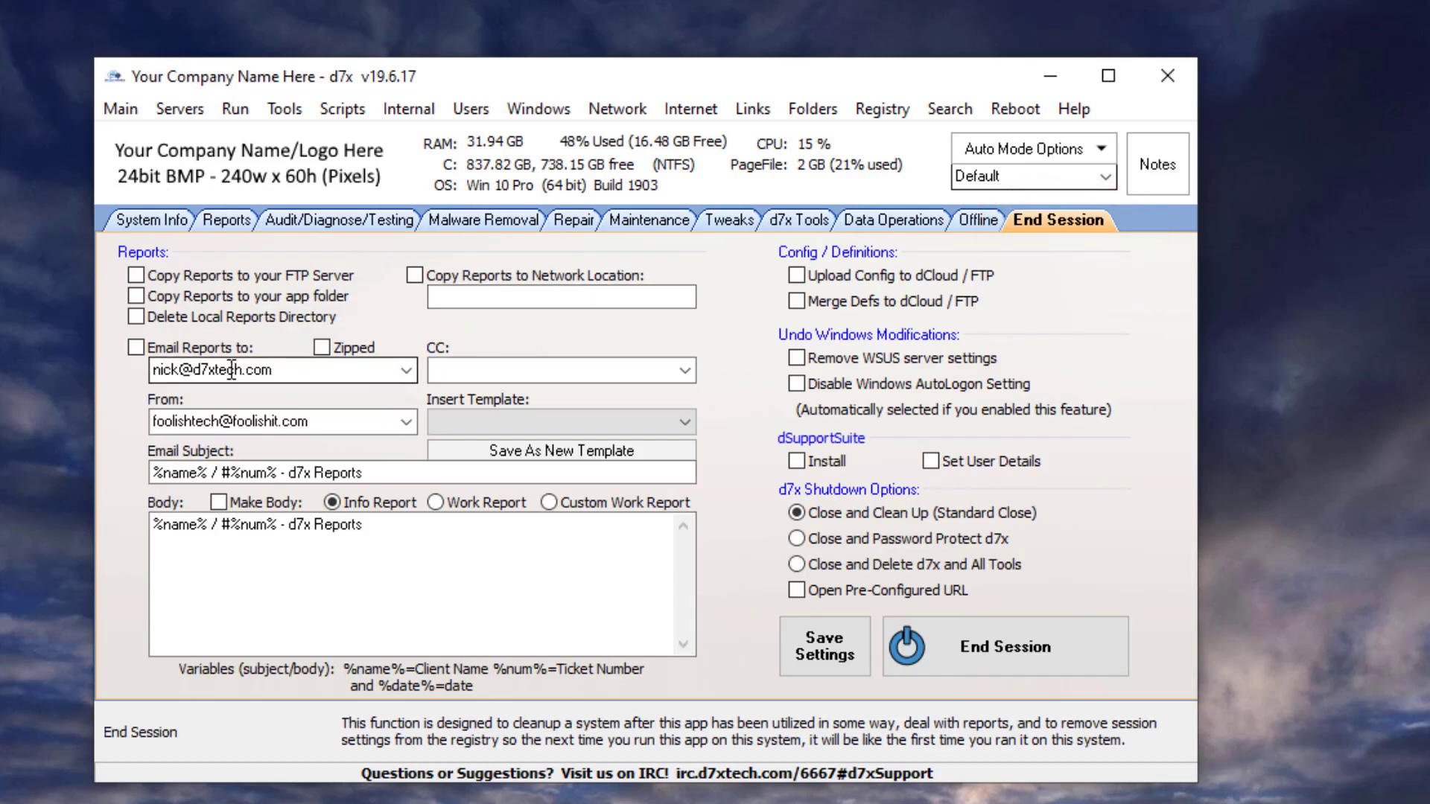
pyautogui.click(136, 348)
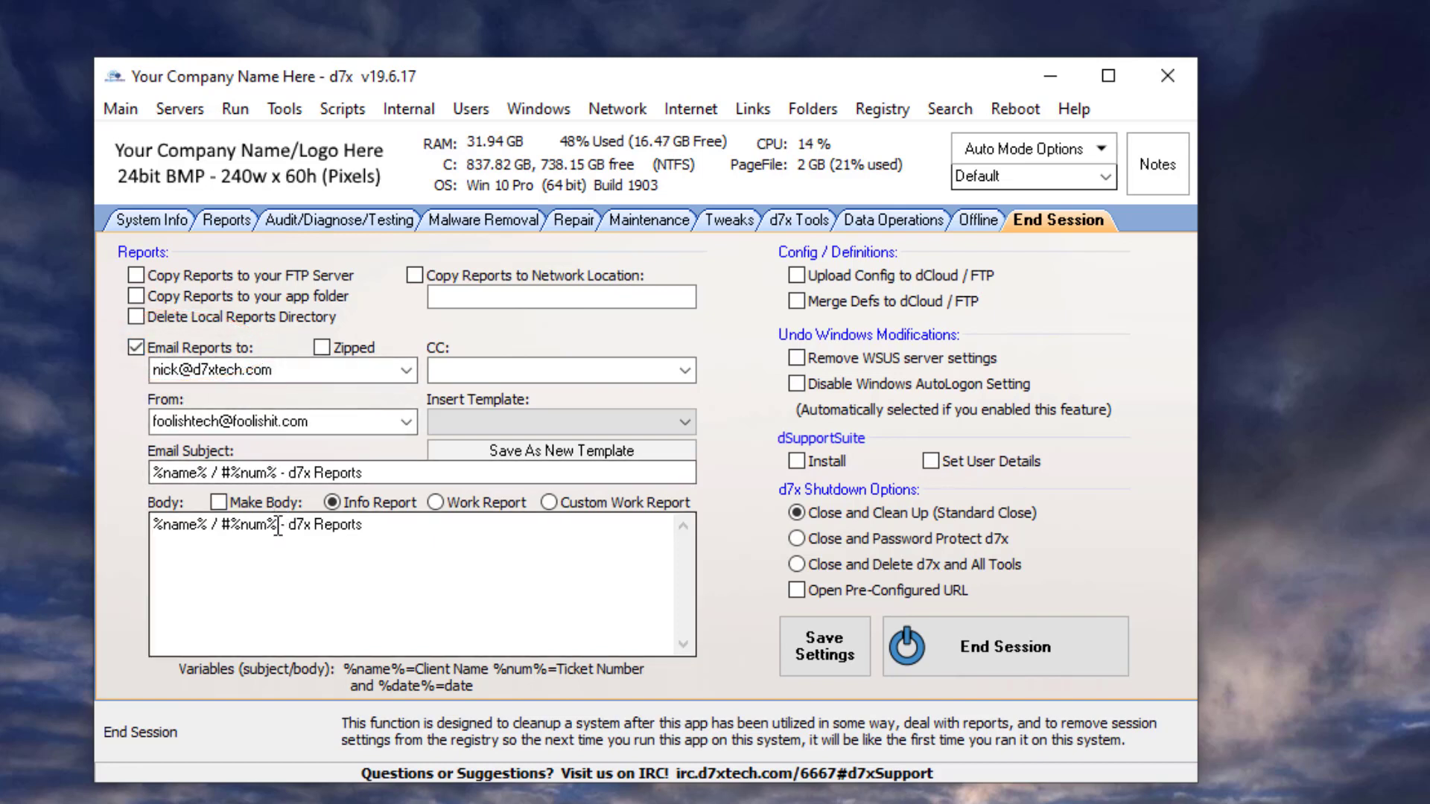
pyautogui.click(246, 503)
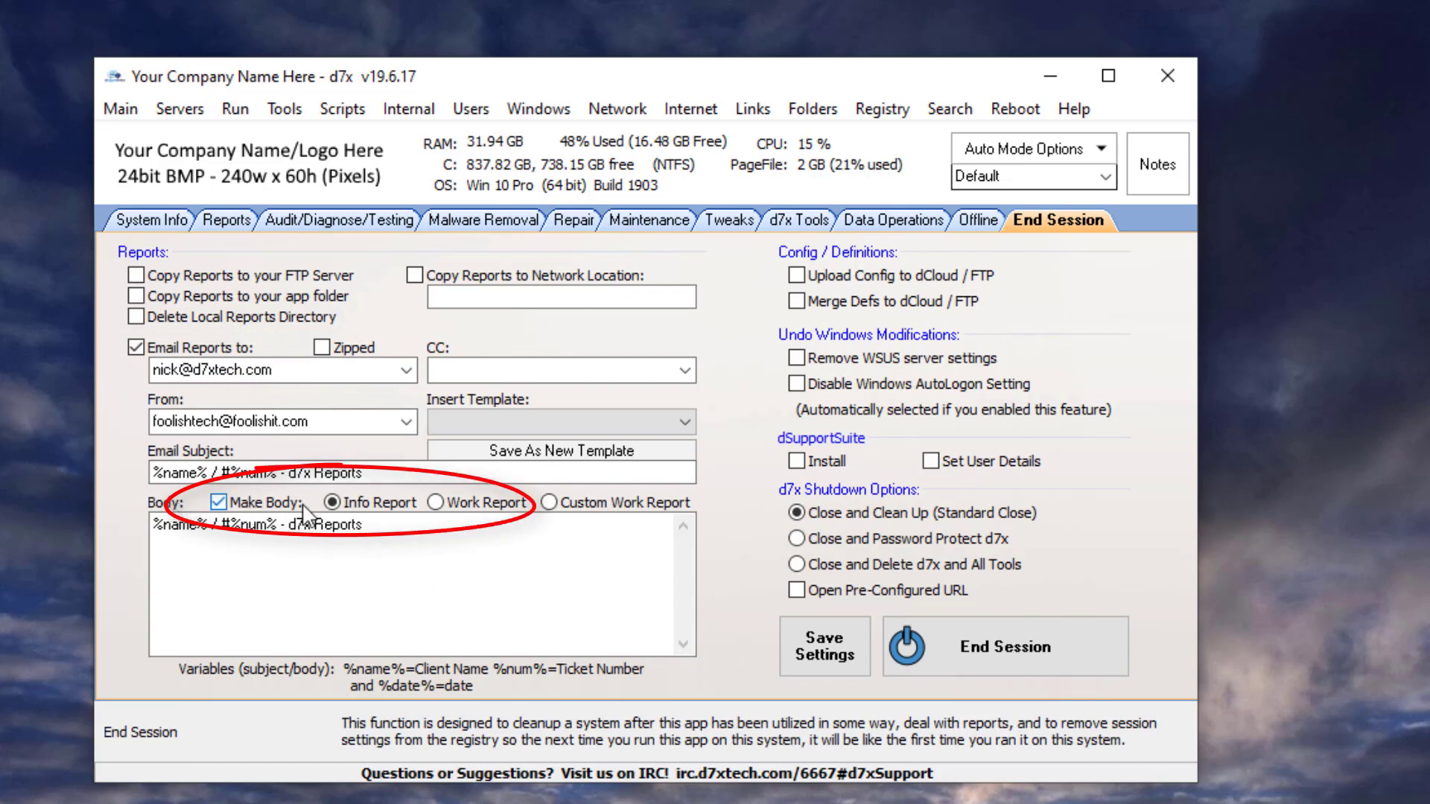
pyautogui.click(435, 503)
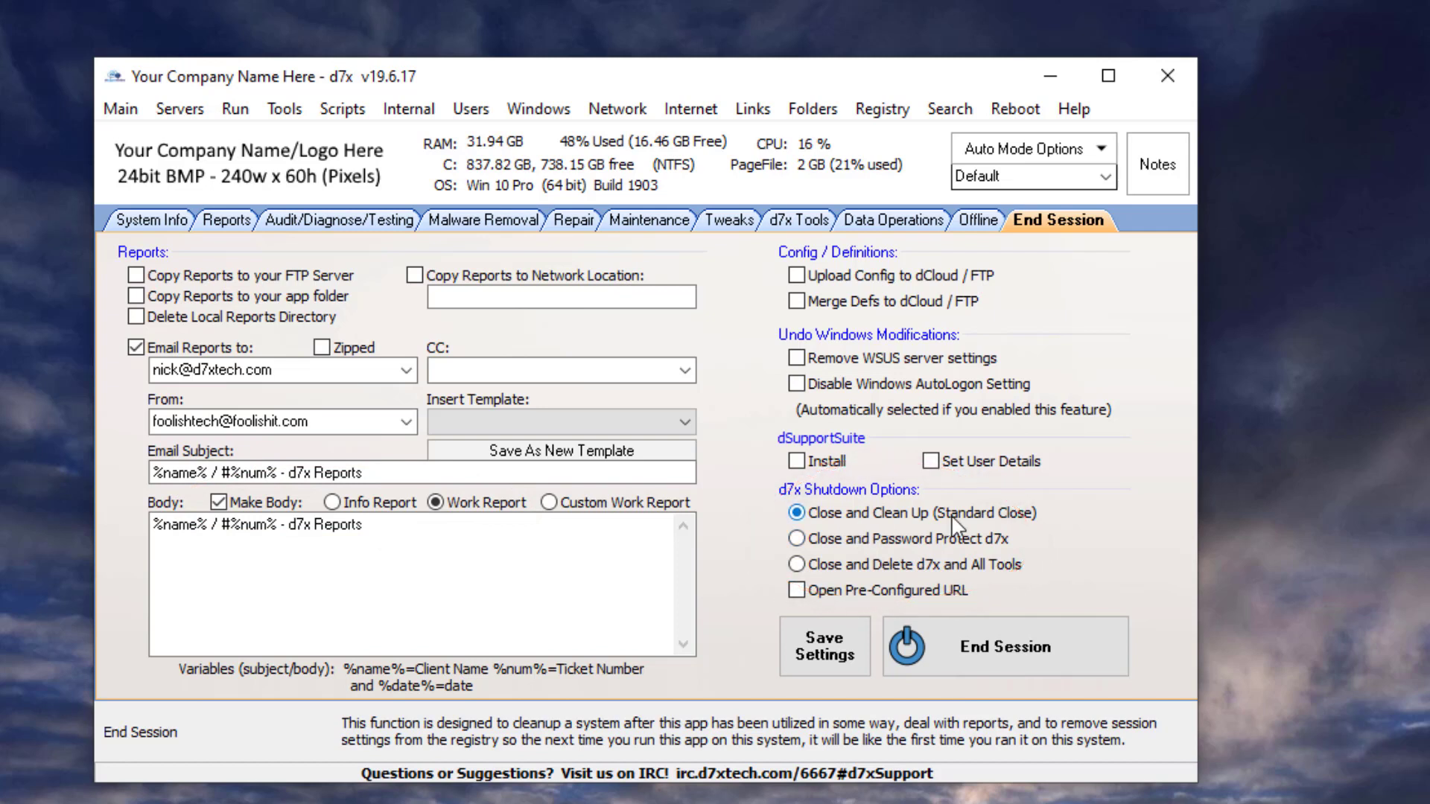
pyautogui.click(833, 542)
pyautogui.click(836, 573)
# - Save the end-session settings and bring up the Config Mgmt Portal
pyautogui.click(825, 660)
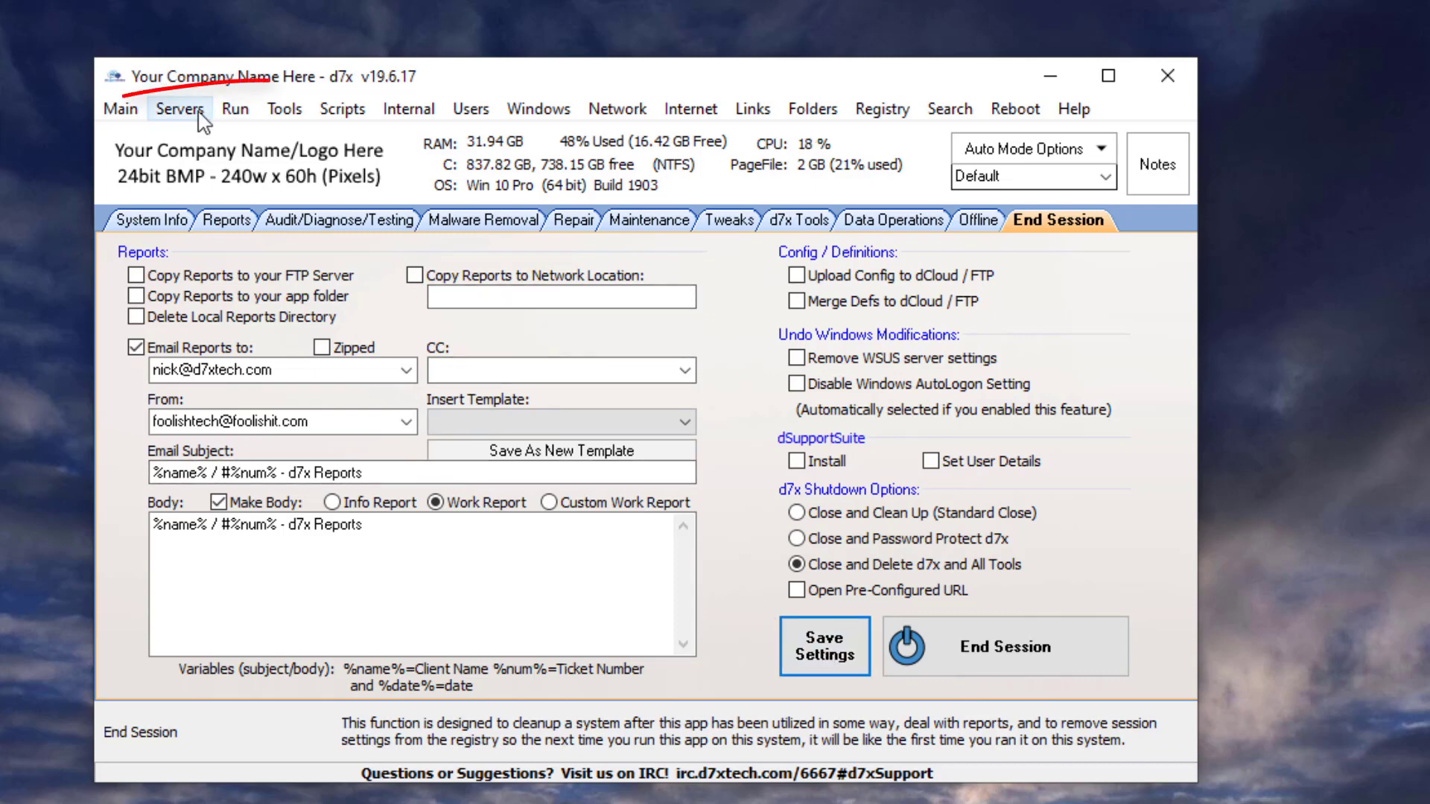
pyautogui.click(177, 110)
pyautogui.click(193, 137)
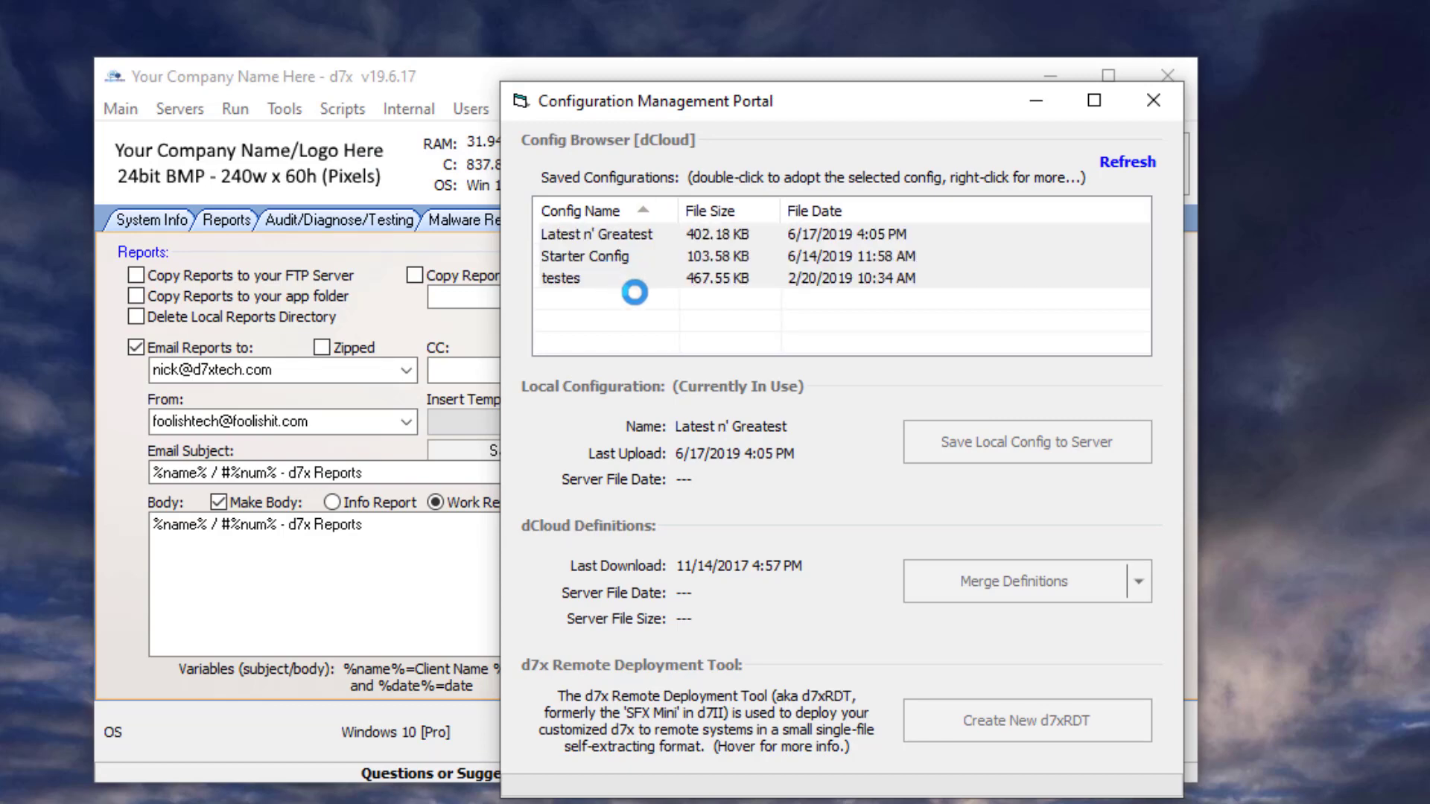
# - Upload the local config to the server as new config 'Automated Maintenance' and select it
pyautogui.click(960, 445)
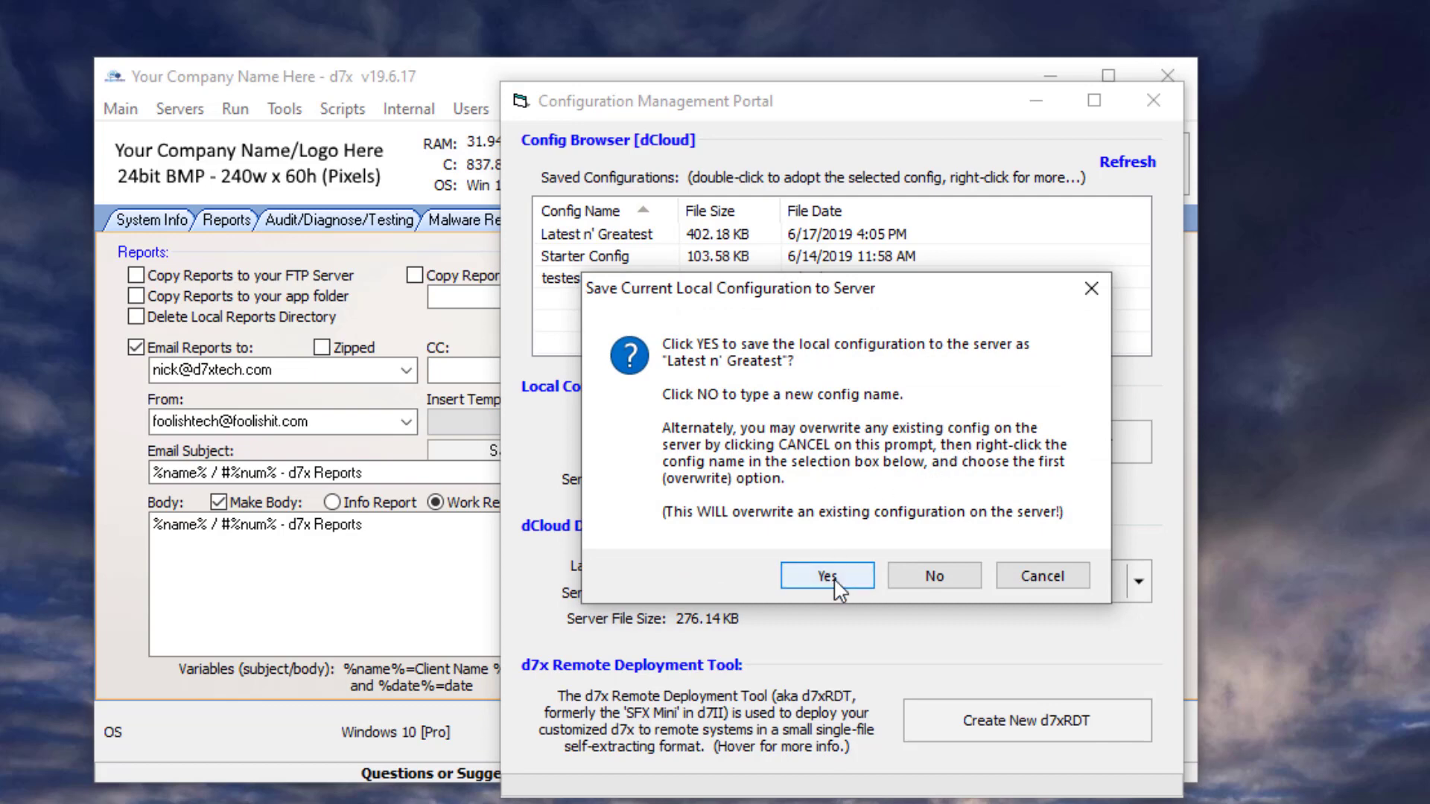
pyautogui.click(934, 577)
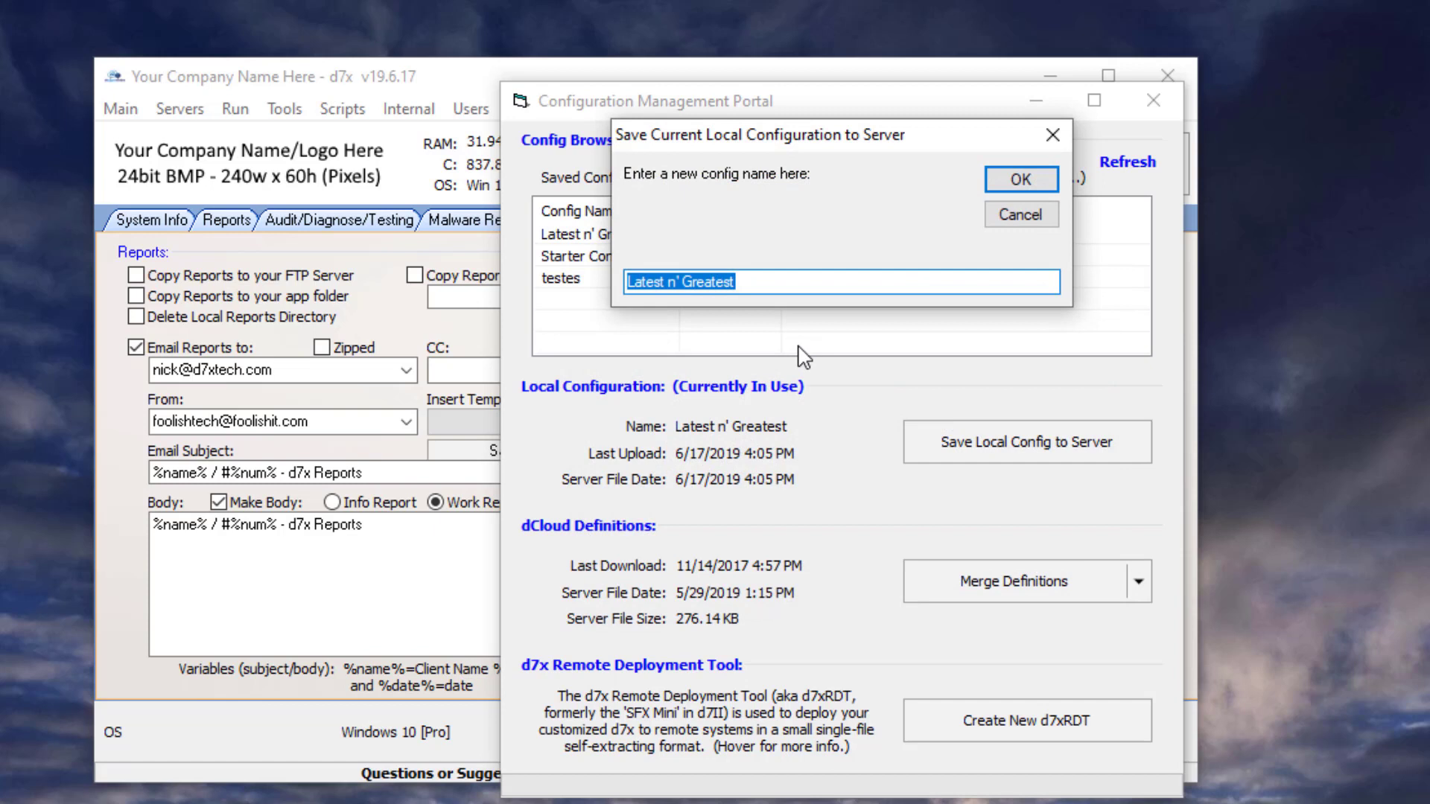
pyautogui.write('Auto')
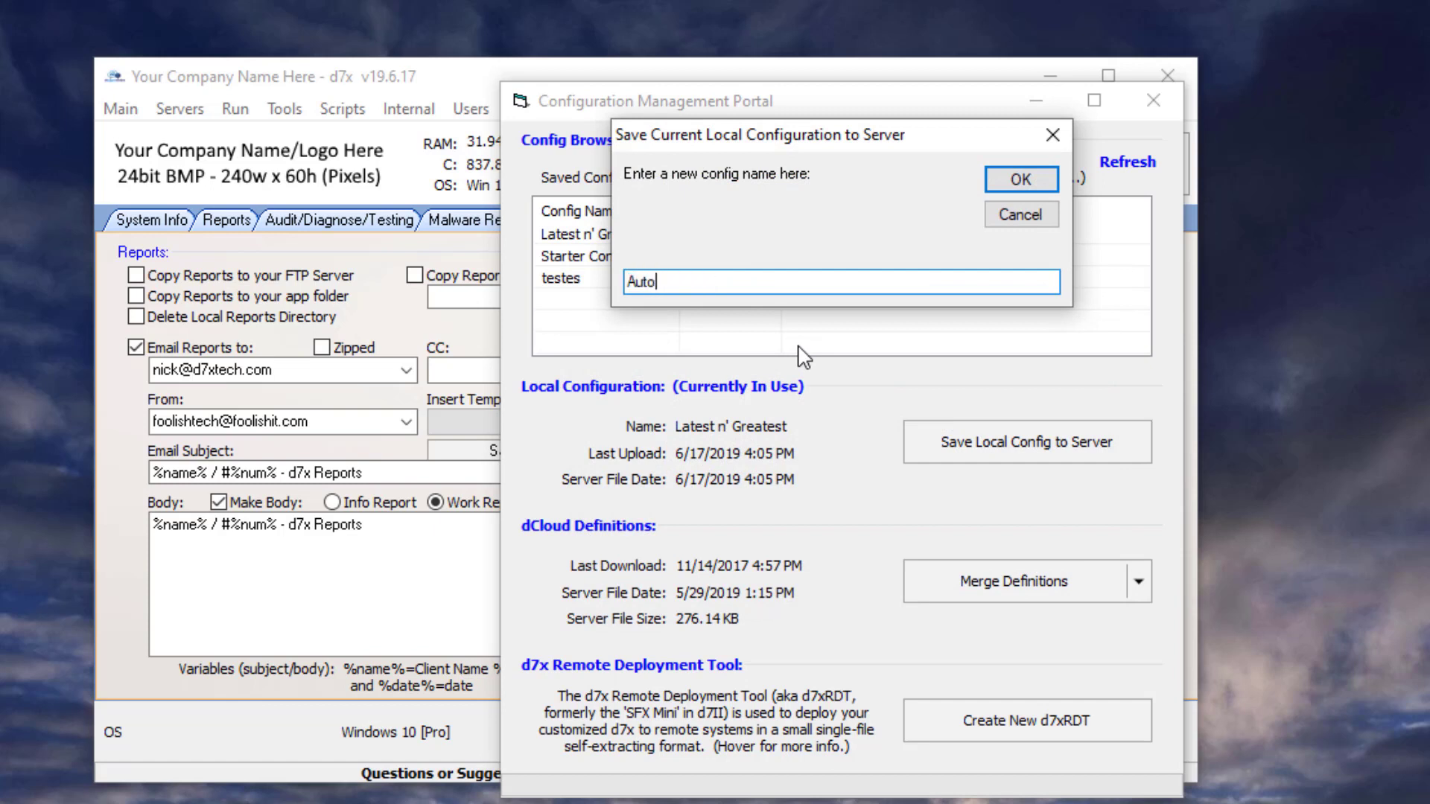
pyautogui.write('mated Maintenance')
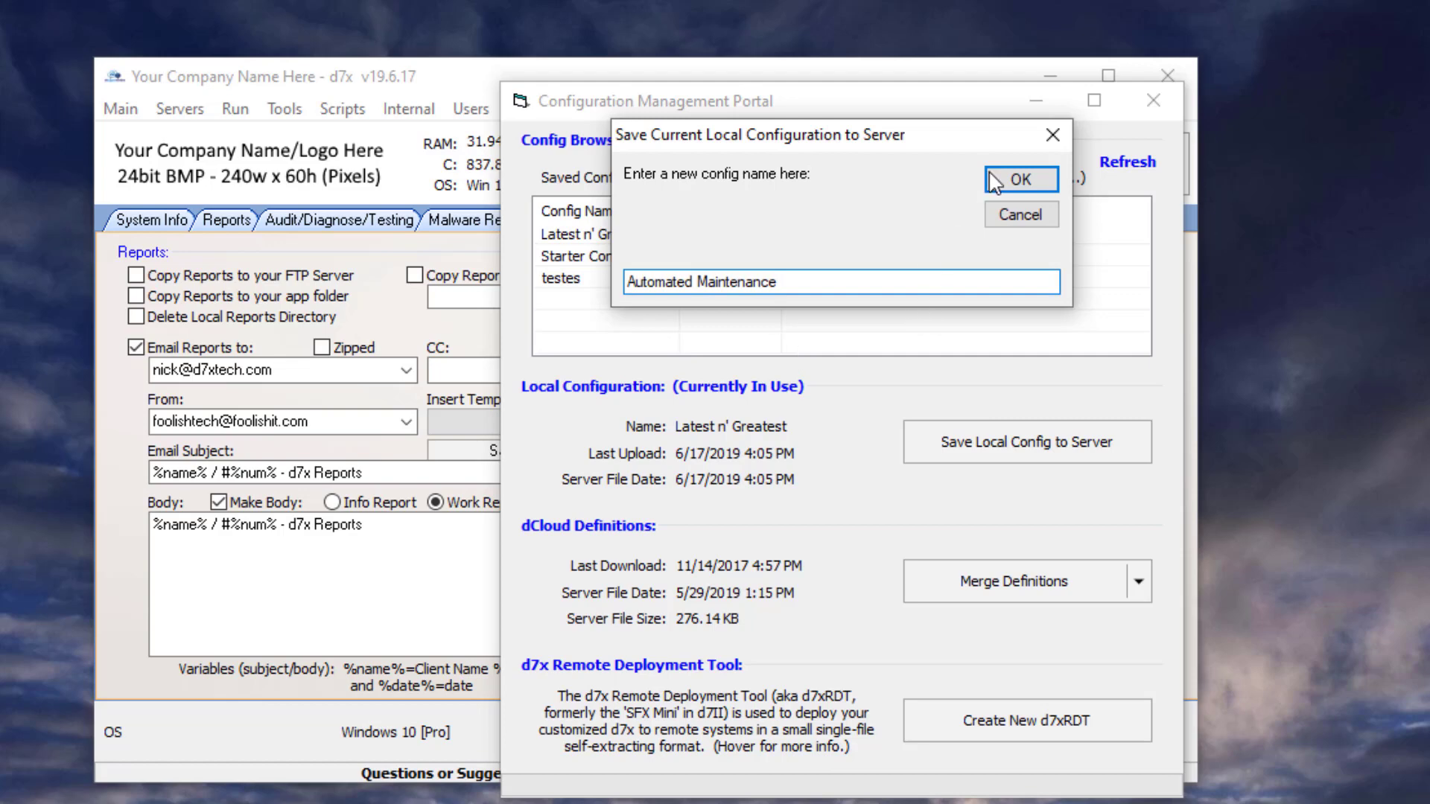
pyautogui.click(1010, 180)
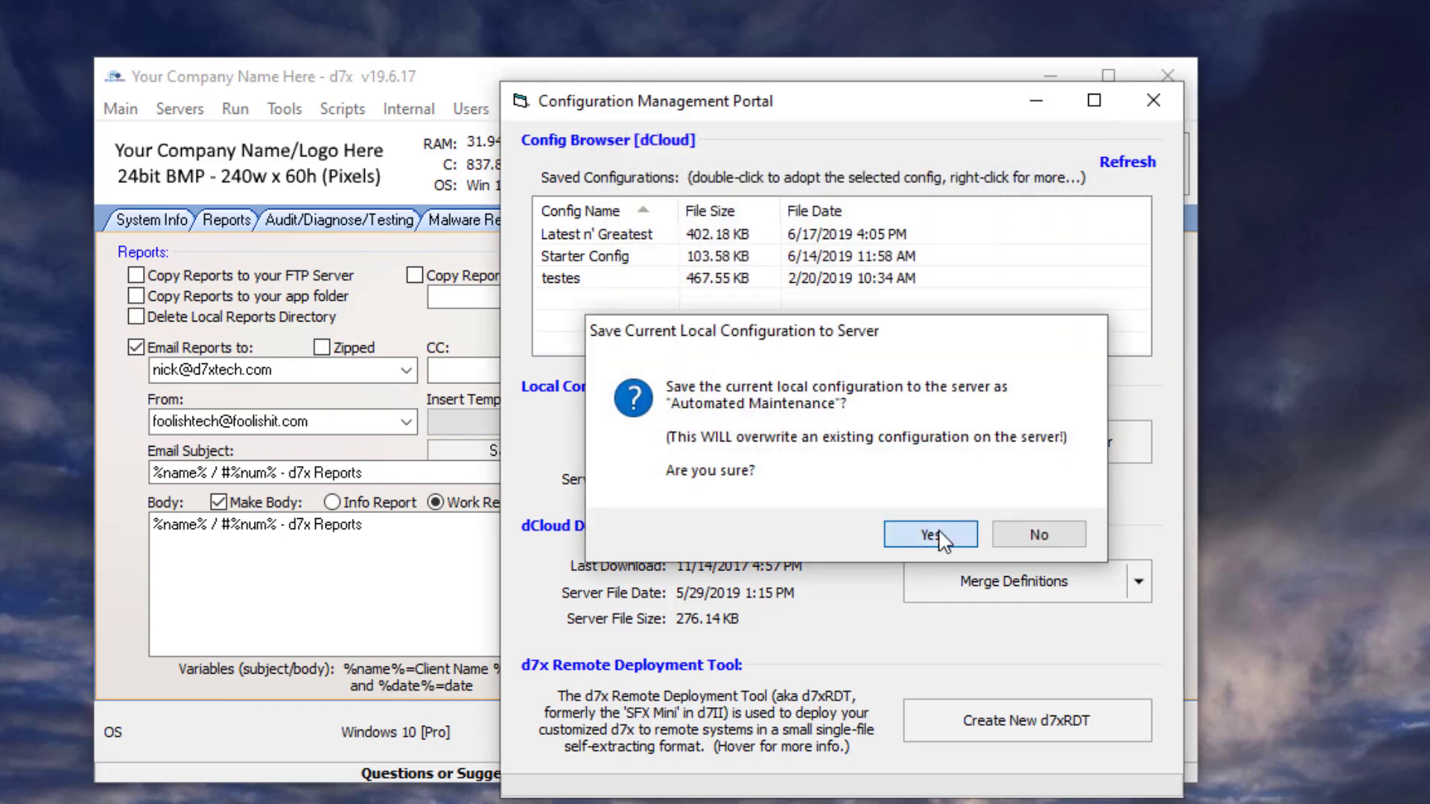
pyautogui.click(931, 534)
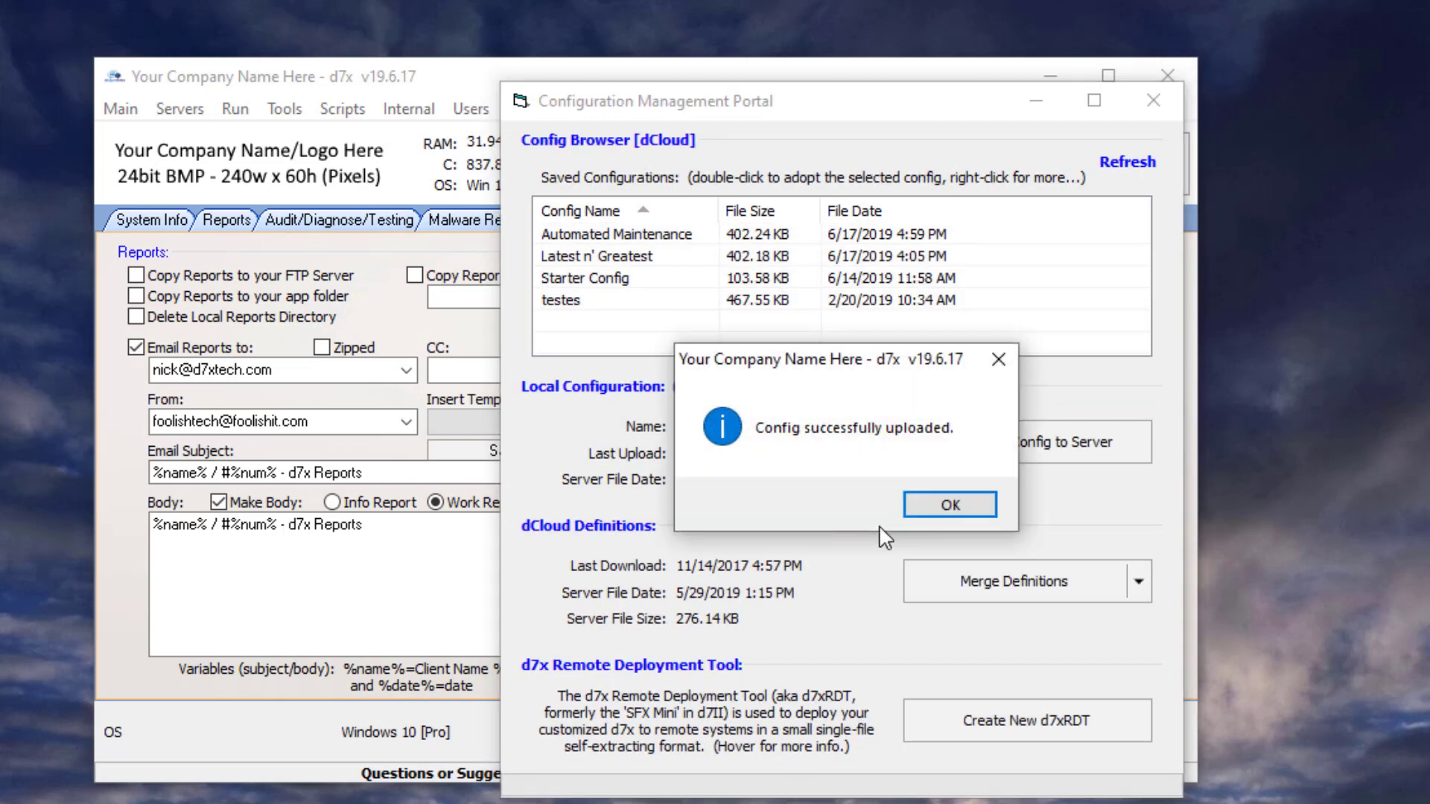
pyautogui.click(945, 503)
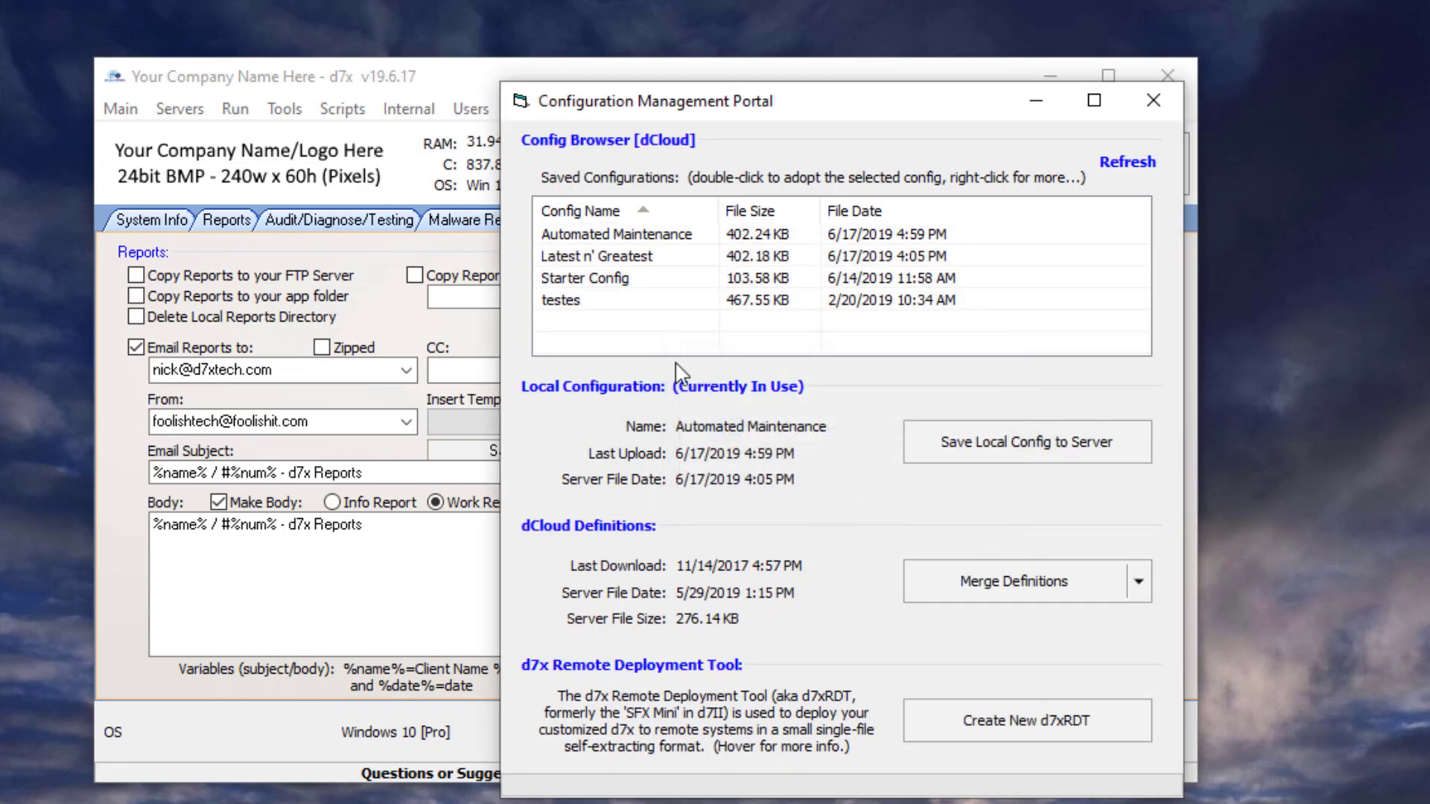
pyautogui.click(670, 240)
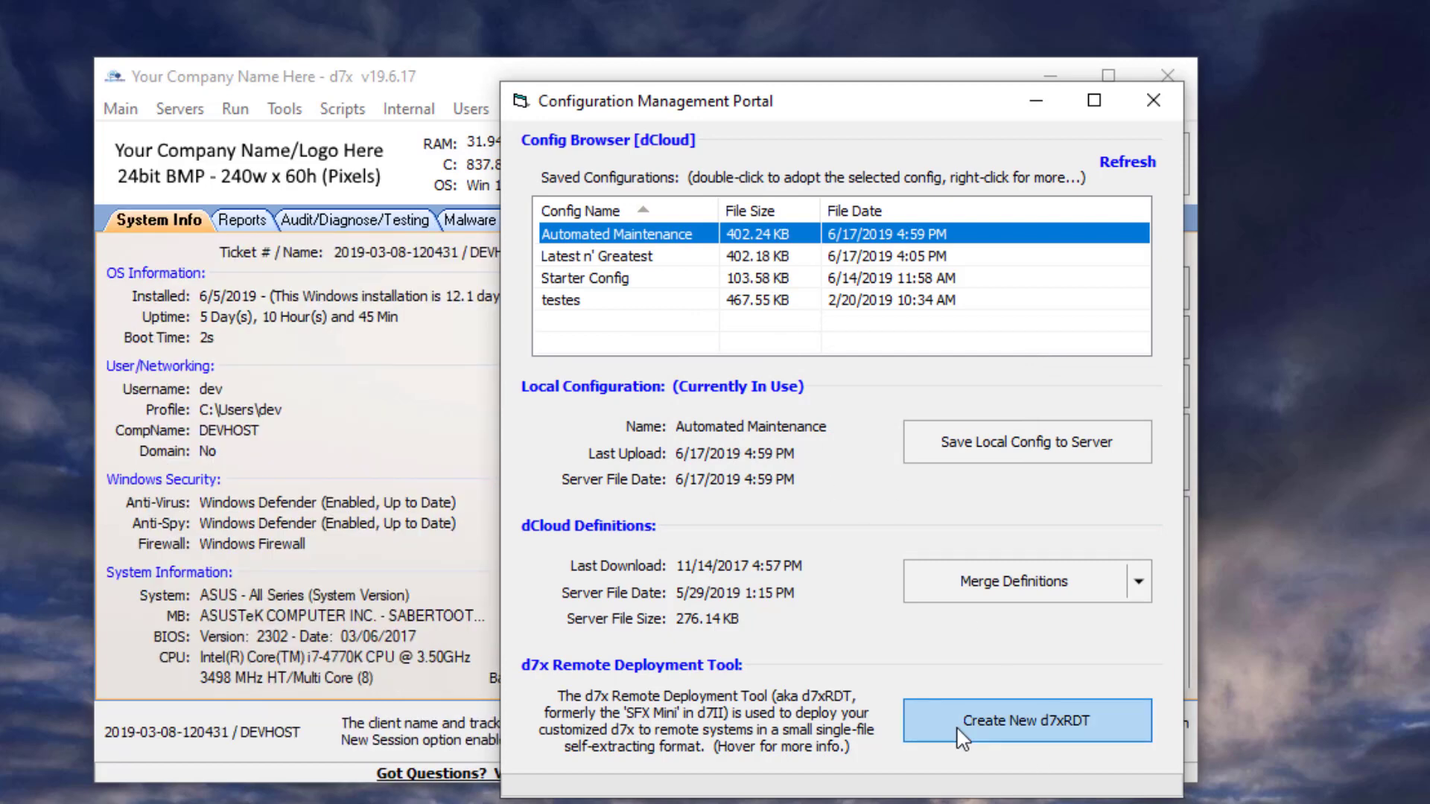
# - Create a new d7xRDT with No Password Required that uses Automated Maintenance at each launch
pyautogui.click(958, 729)
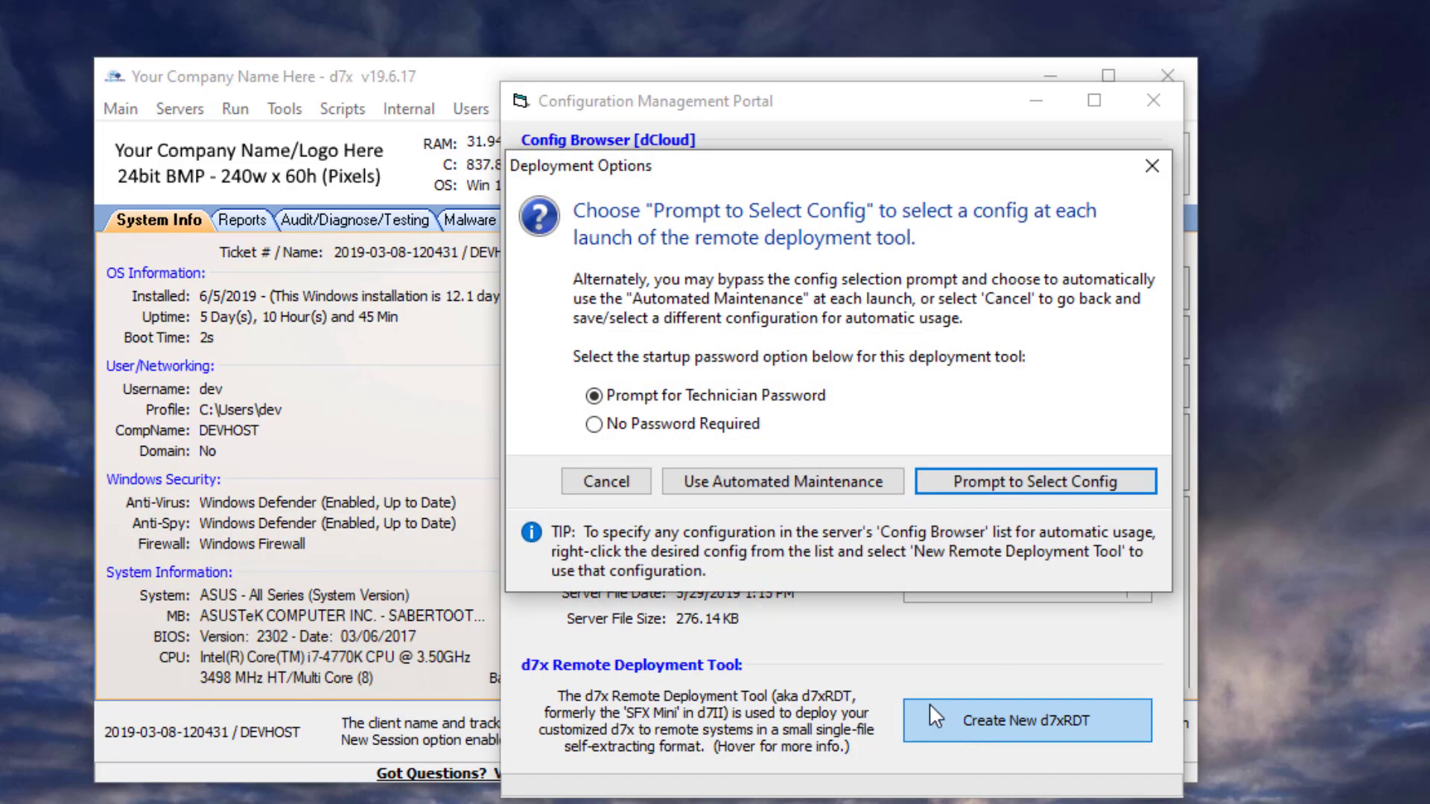
pyautogui.click(707, 426)
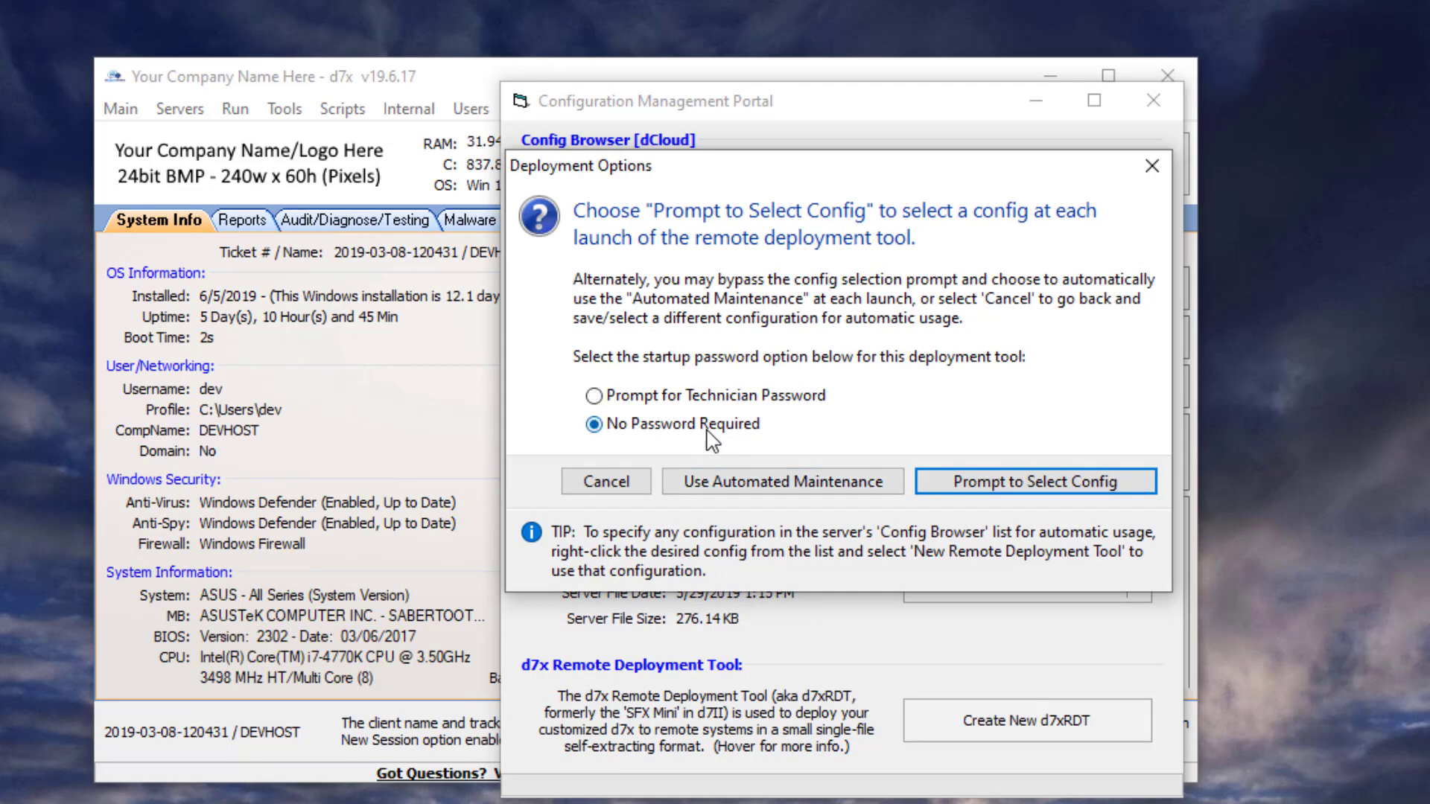
pyautogui.click(744, 488)
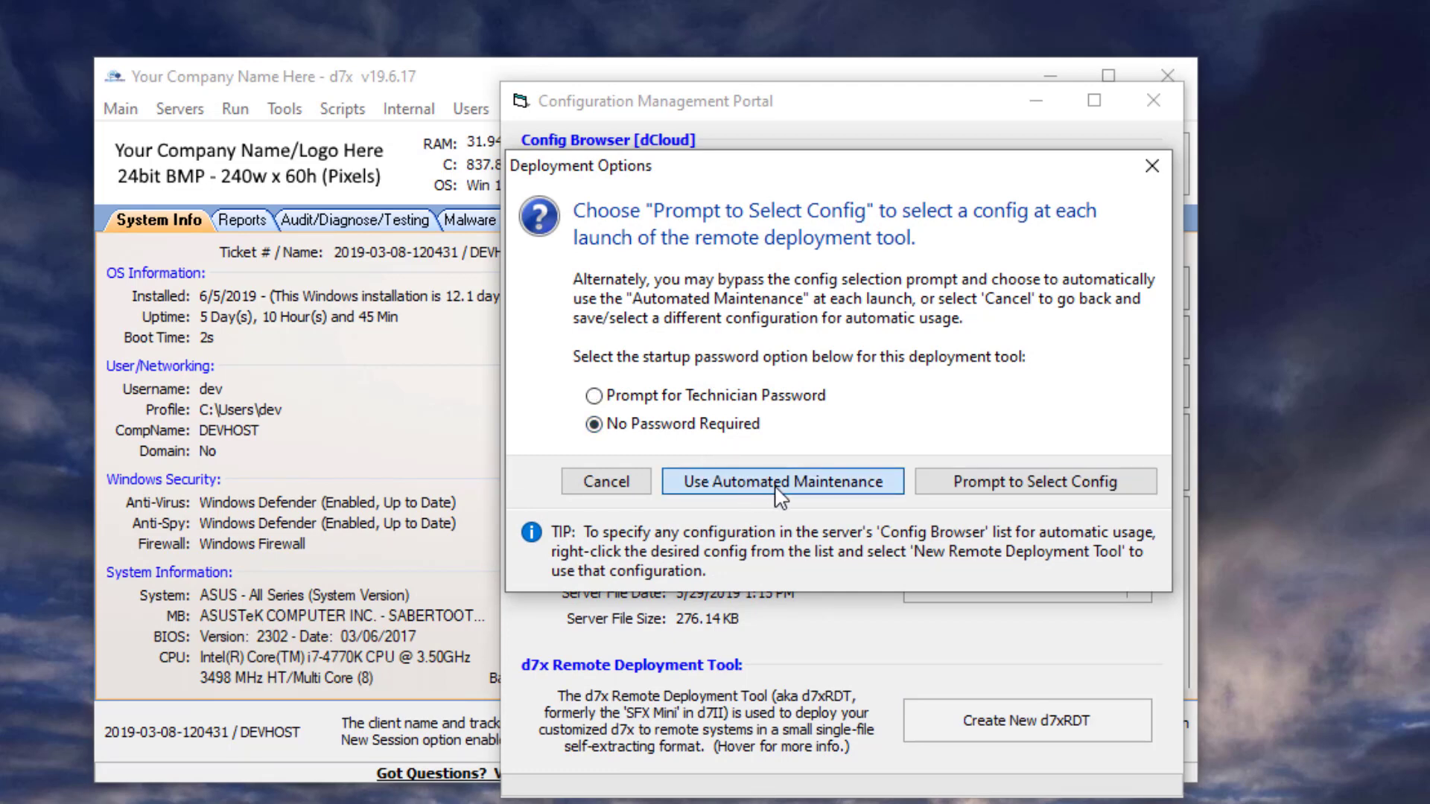
pyautogui.click(825, 492)
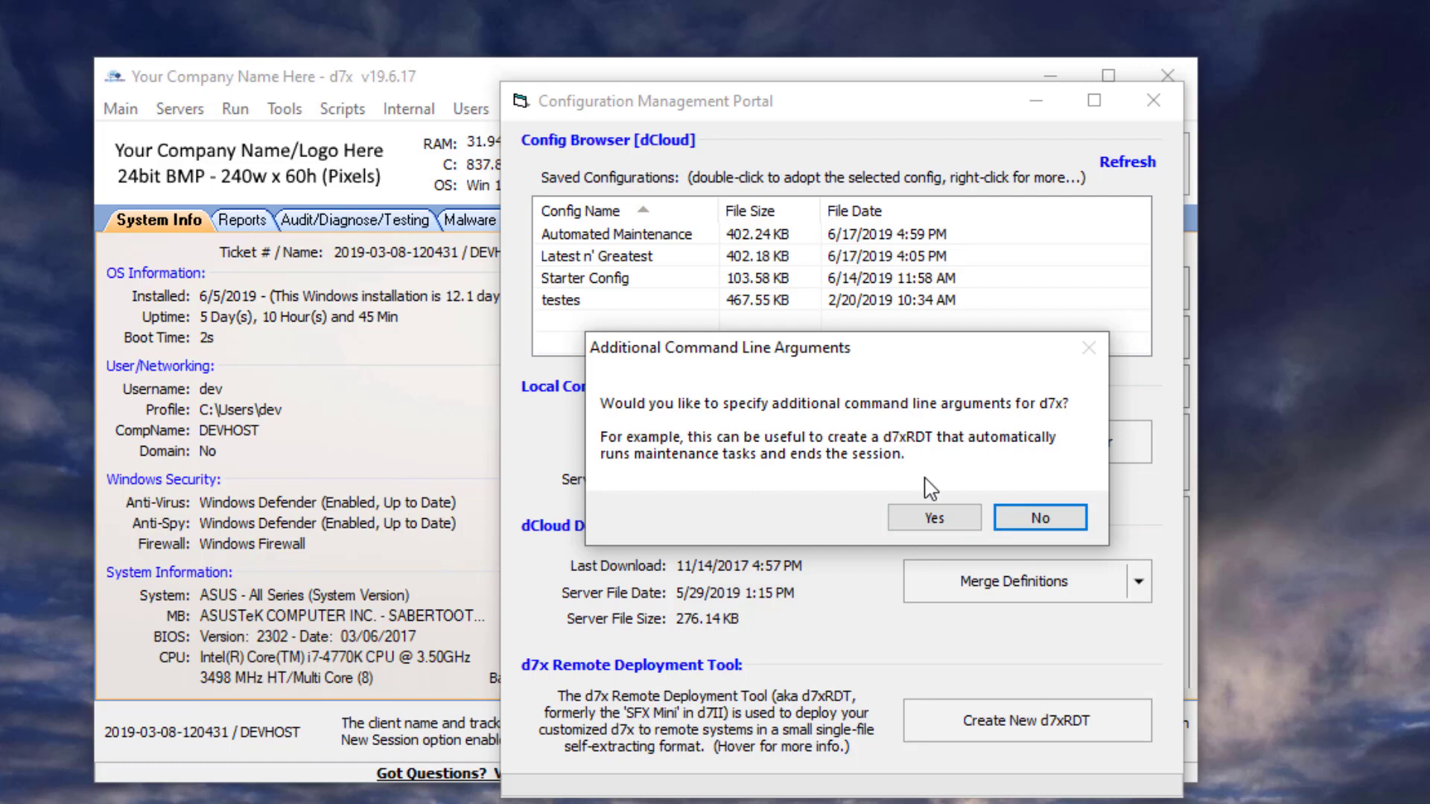
# - Agree to add arguments and paste /d7F=12,13,14,15,67,103,112,66,17,63 into the arguments box
pyautogui.click(935, 520)
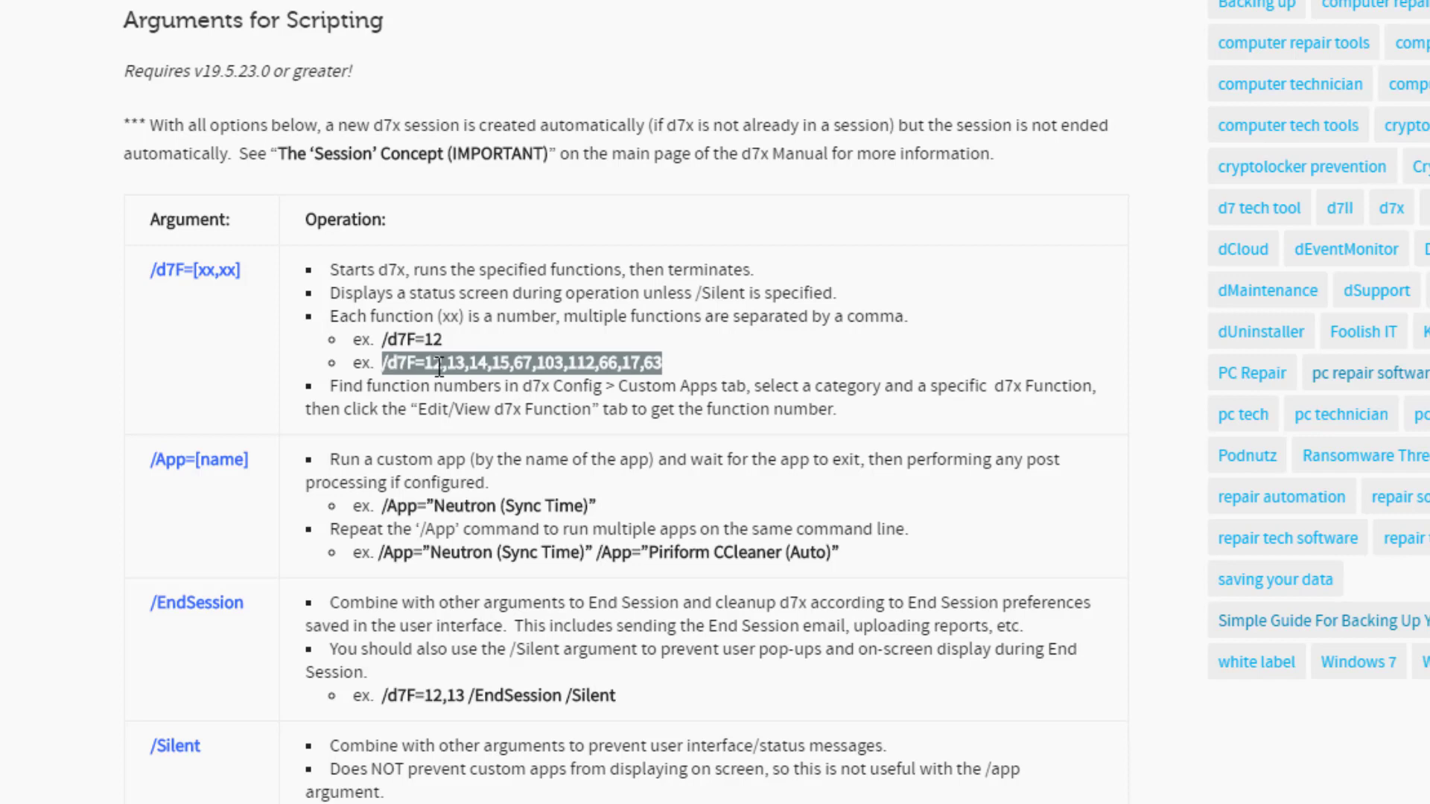
pyautogui.rightClick(439, 366)
pyautogui.click(497, 460)
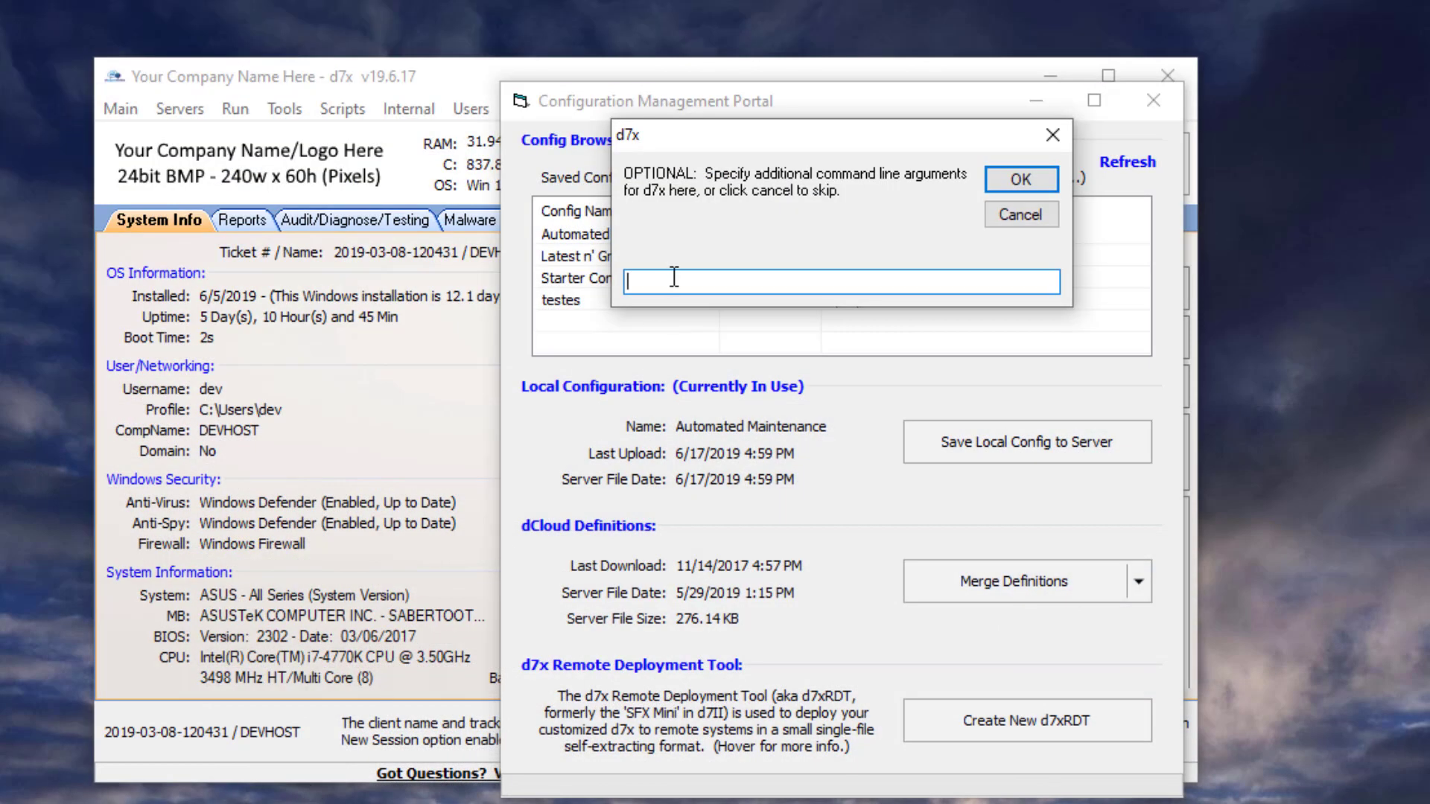
pyautogui.hotkey('ctrl', 'v')
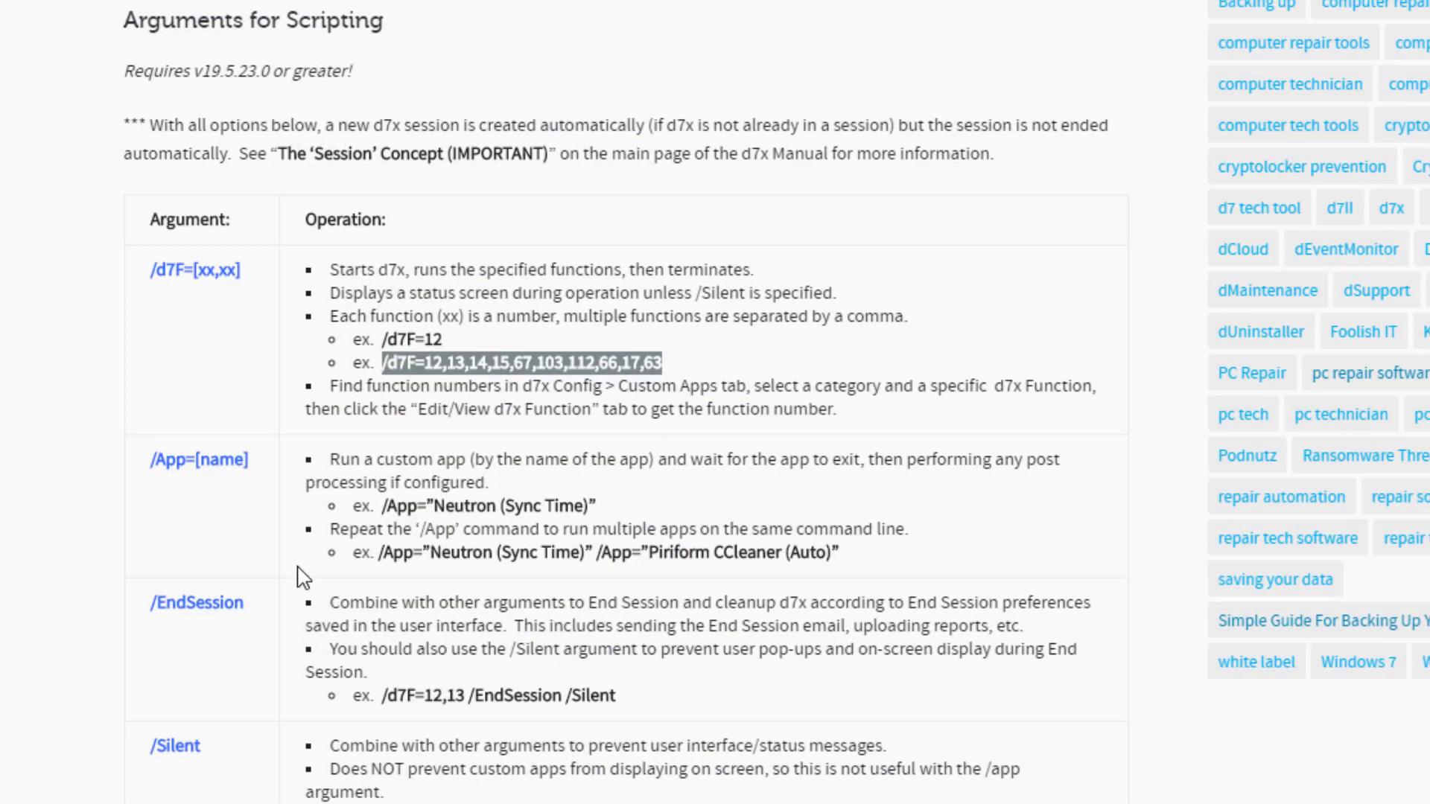
# - Reset the arguments box to only the /d7F line and copy the /App example line
pyautogui.moveTo(375, 552); pyautogui.dragTo(837, 566)
pyautogui.rightClick(819, 559)
pyautogui.click(571, 517)
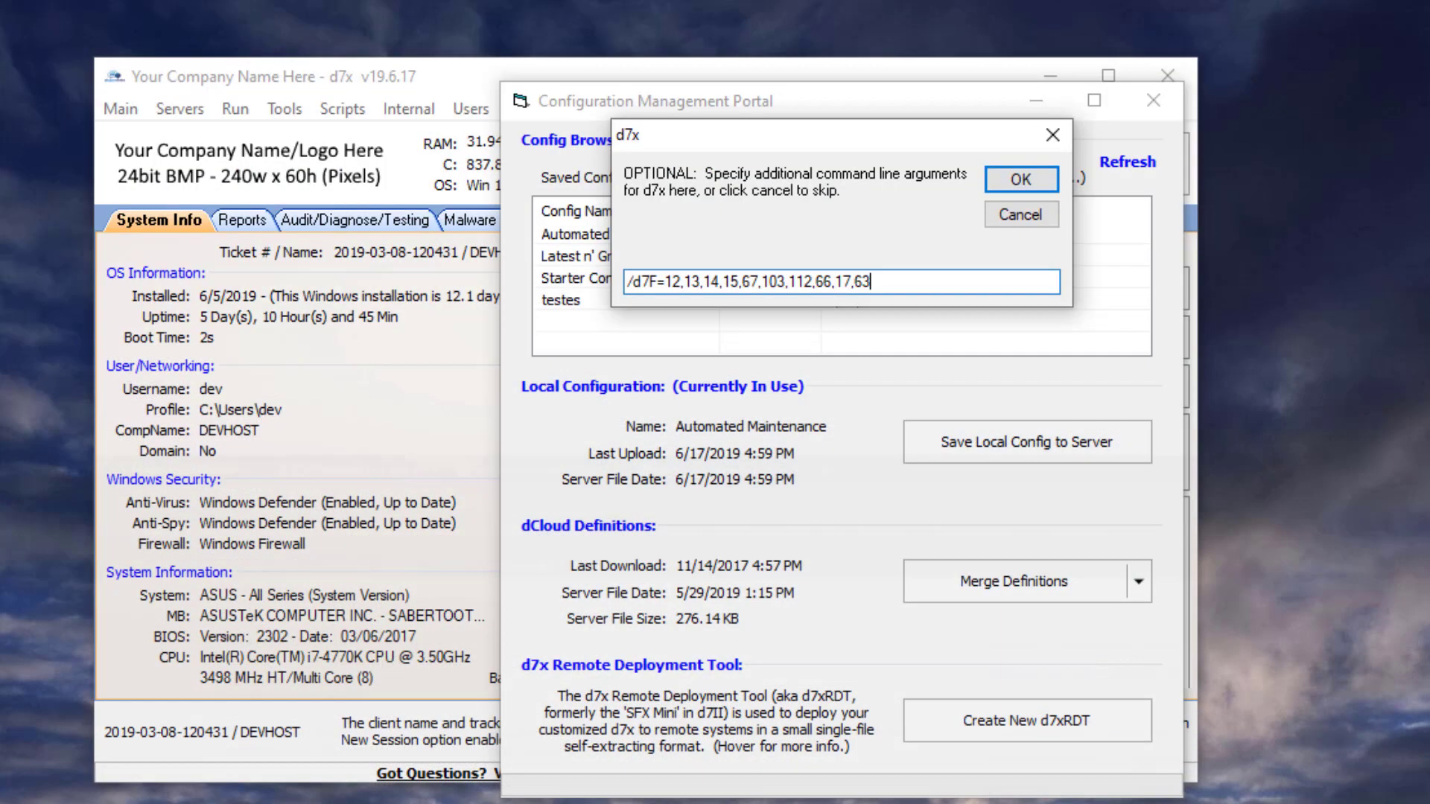
pyautogui.hotkey('ctrl', 'v')
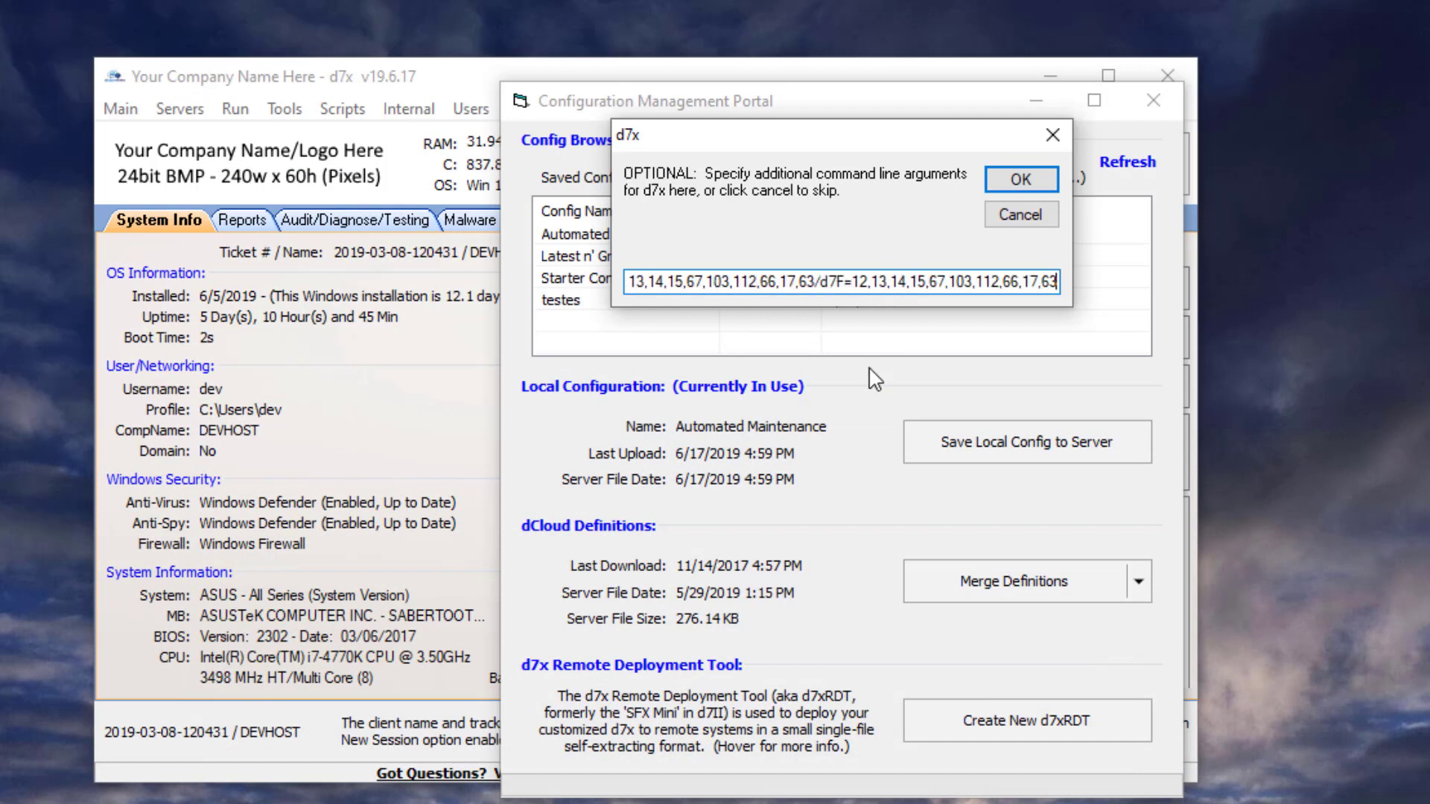
pyautogui.hotkey('ctrl', 'a')
pyautogui.press('BackSpace')
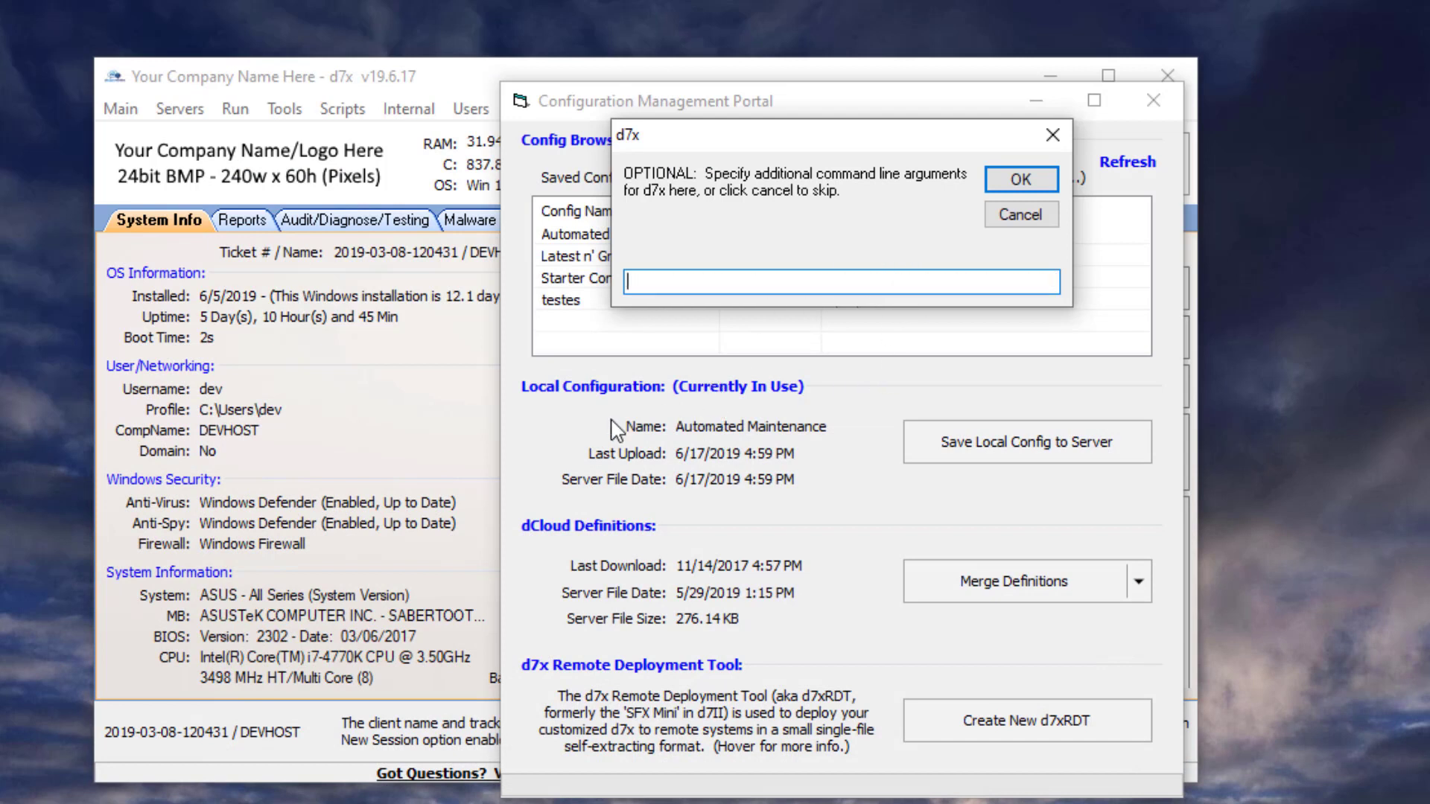
pyautogui.hotkey('ctrl', 'v')
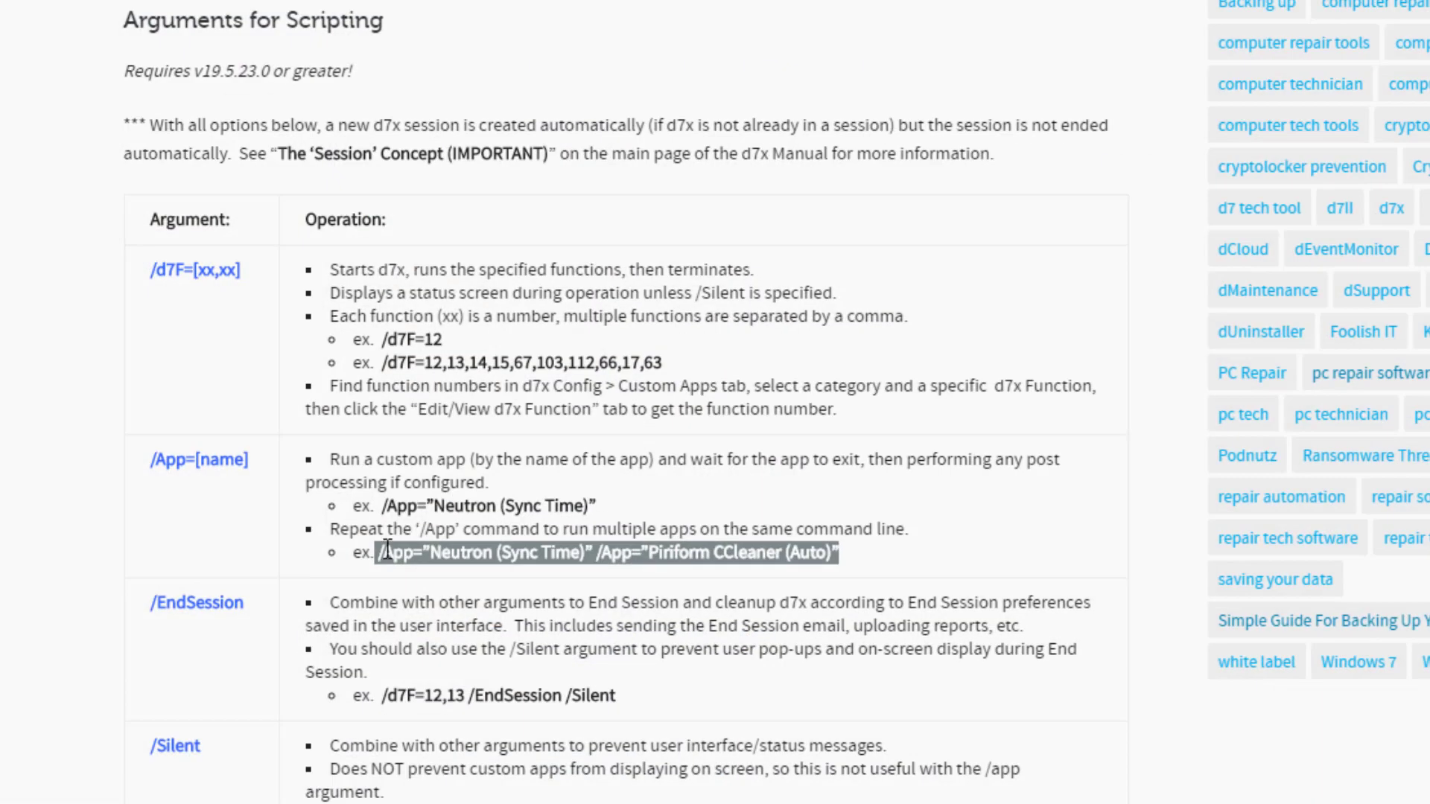
pyautogui.rightClick(384, 554)
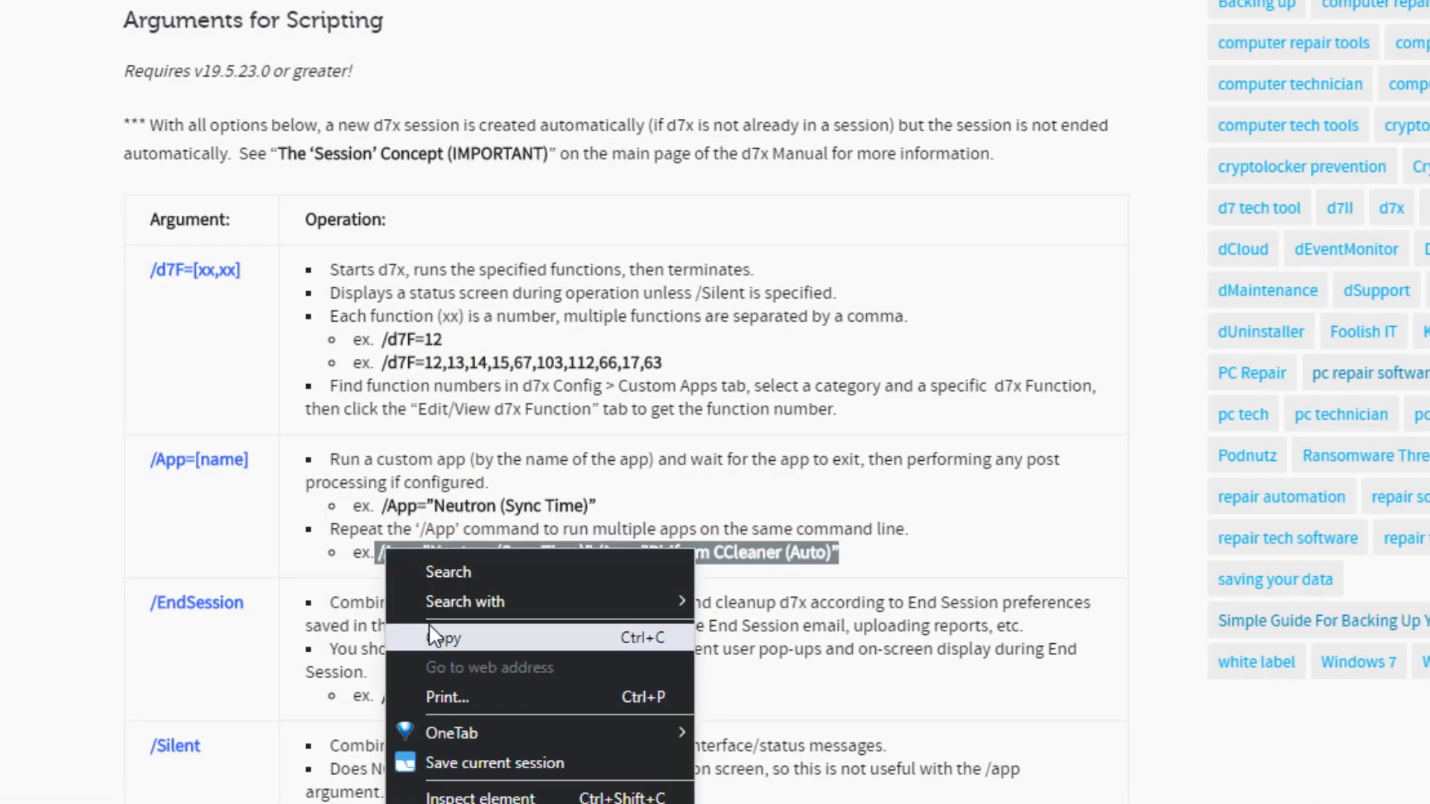
pyautogui.click(435, 638)
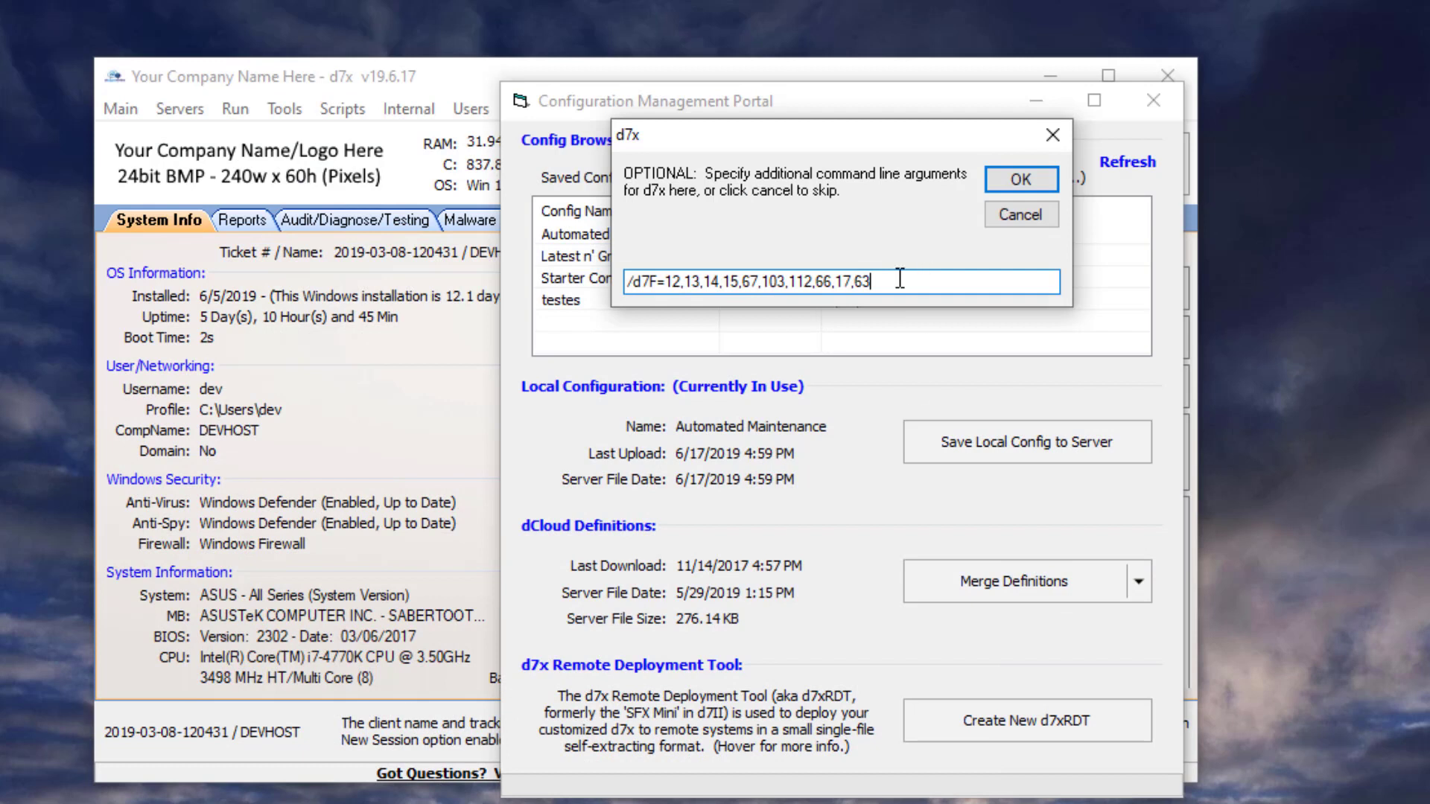
# - Append /App="Neutron (Sync Time)" /App="Piriform CCleaner (Auto)" and /EndSession /Silent to the arguments
pyautogui.hotkey('ctrl', 'v')
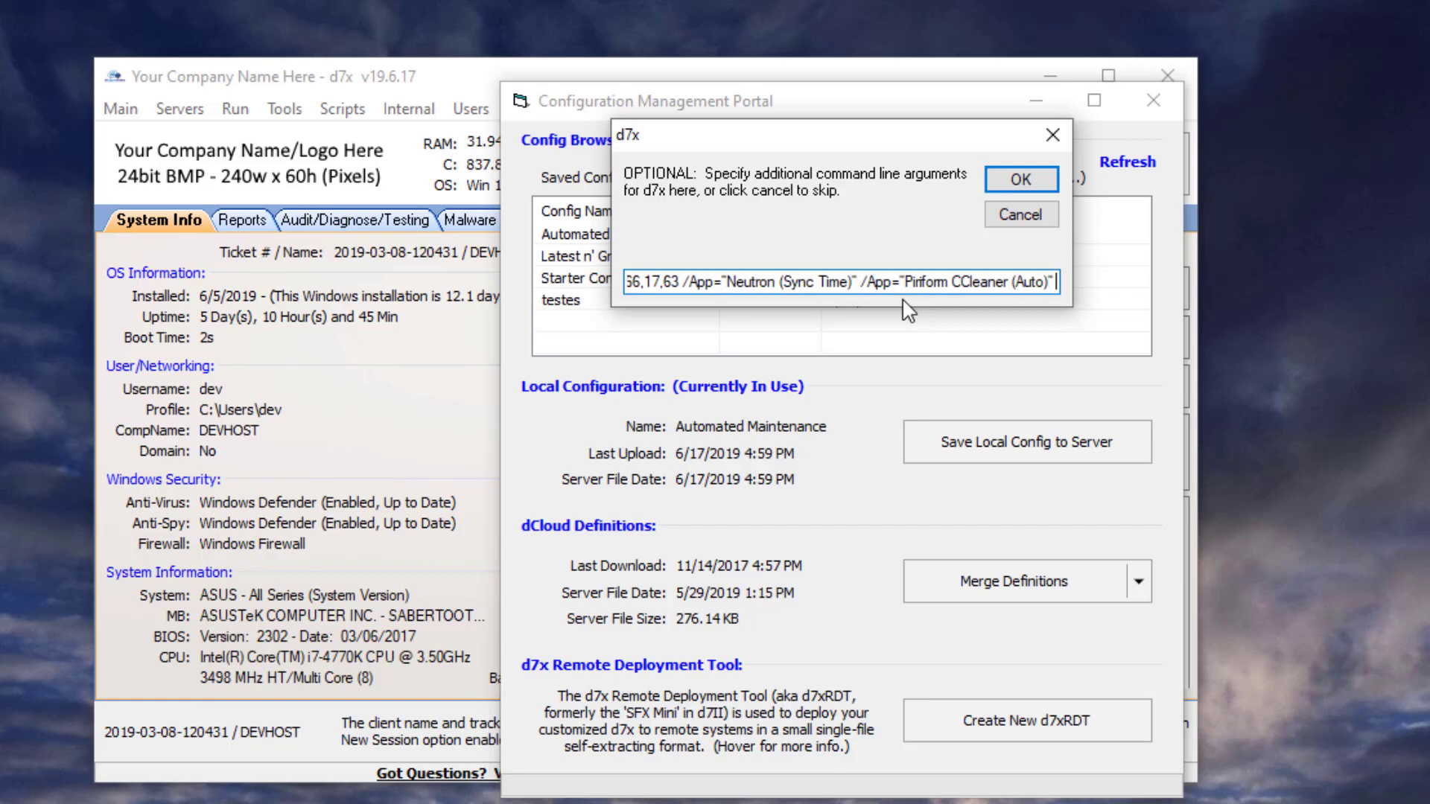
pyautogui.write('/')
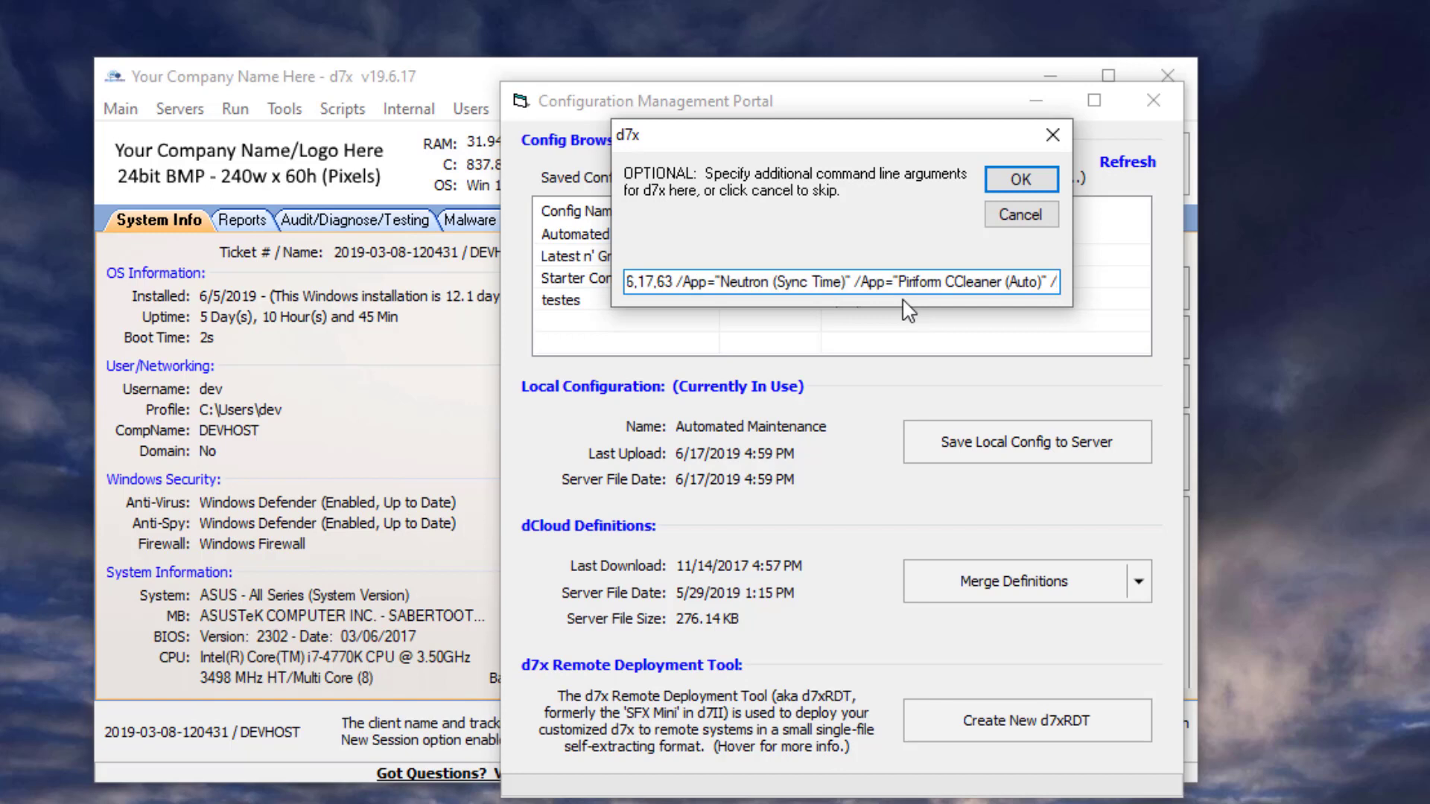
pyautogui.write('EndSessi')
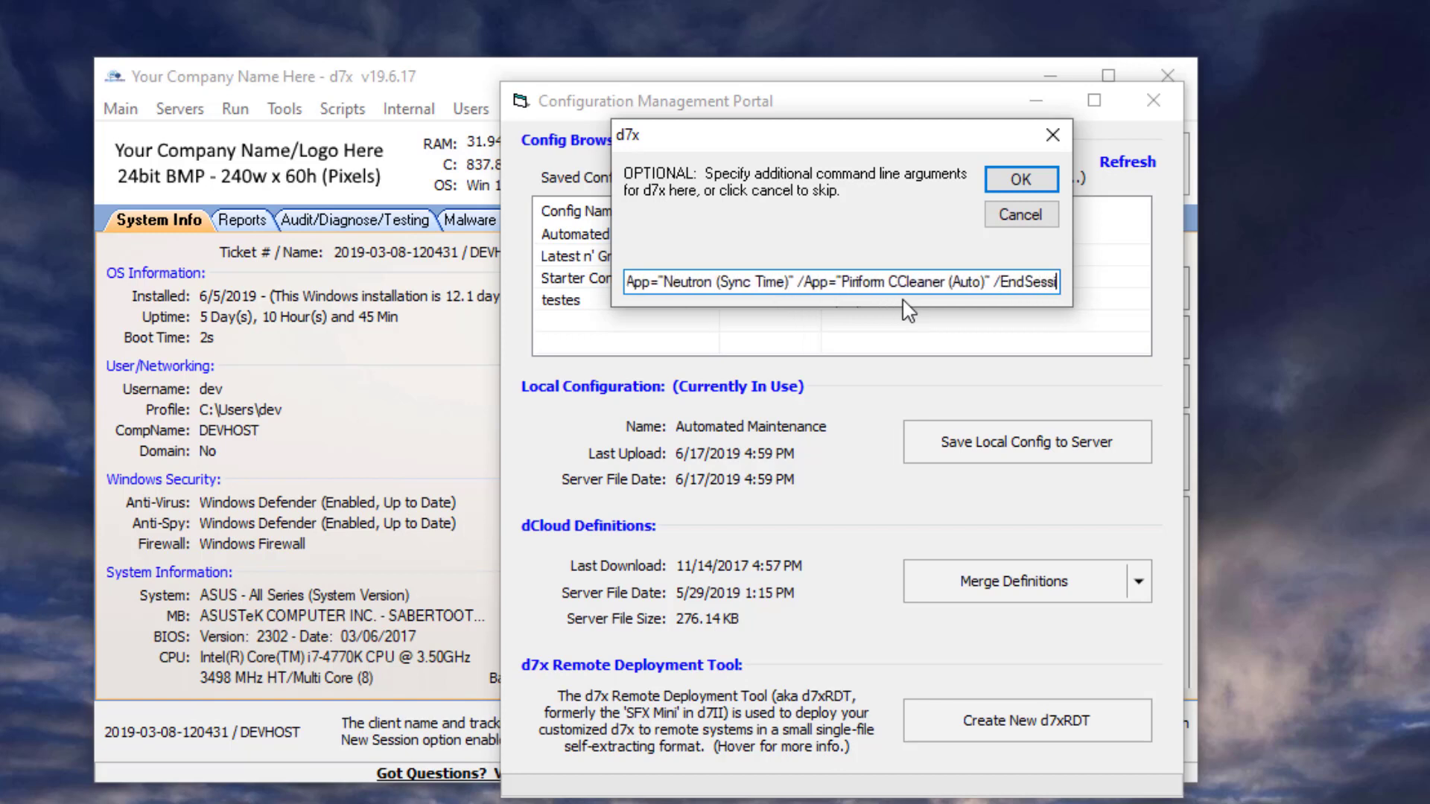
pyautogui.write('on /Sil')
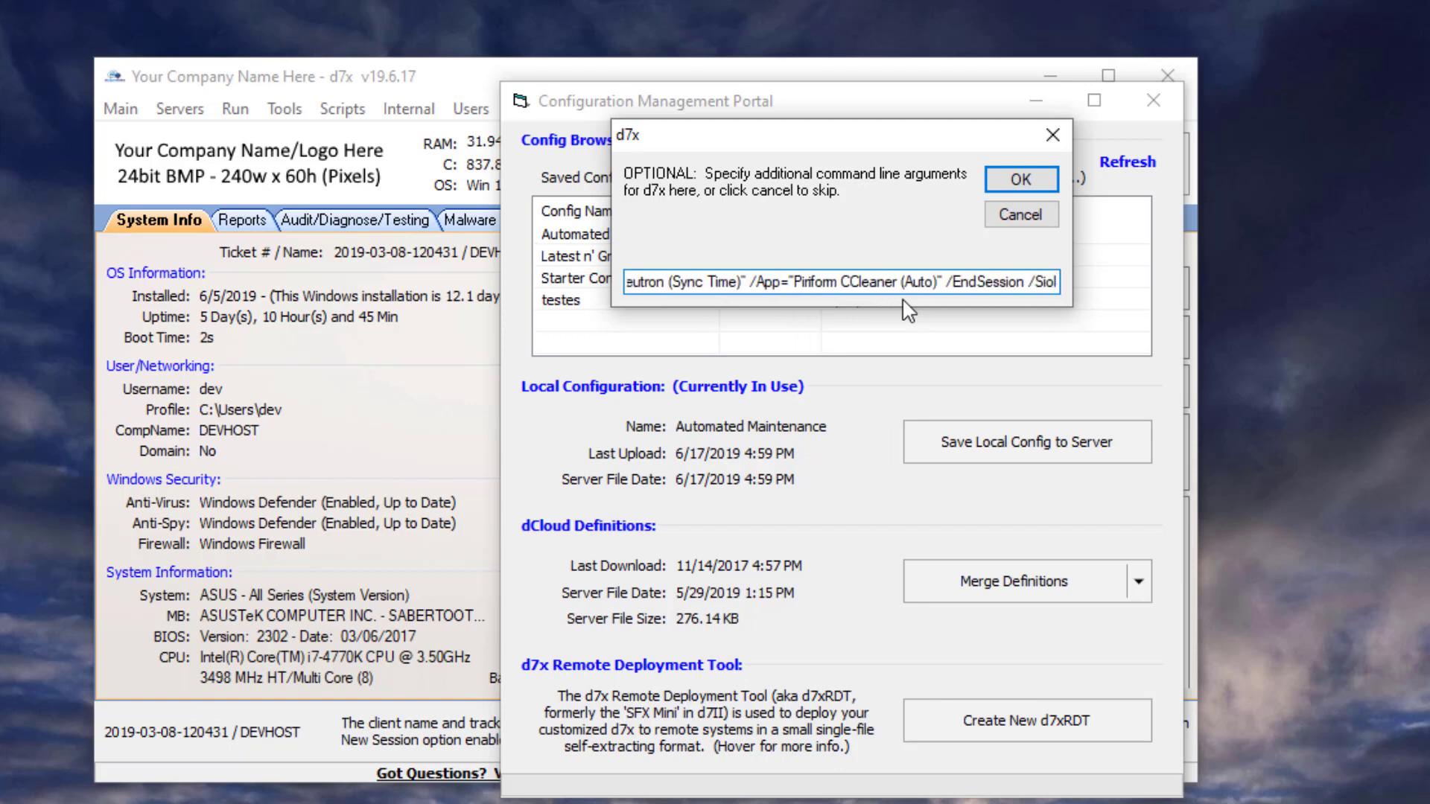
pyautogui.write('ent')
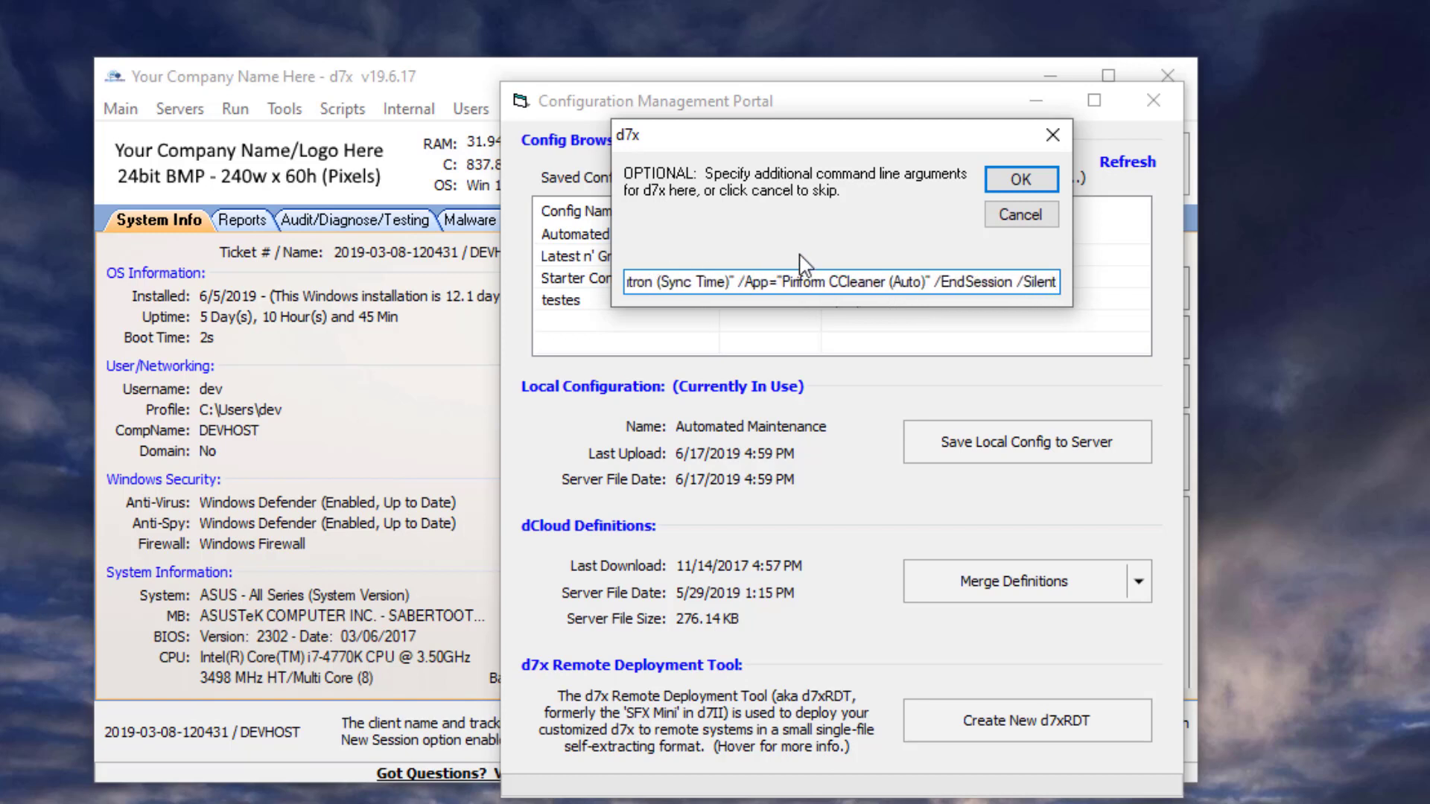
# - Confirm the arguments, then run d7xRDT (Automated Maintenance).exe on the VM, approving the security and UAC prompts
pyautogui.click(1020, 182)
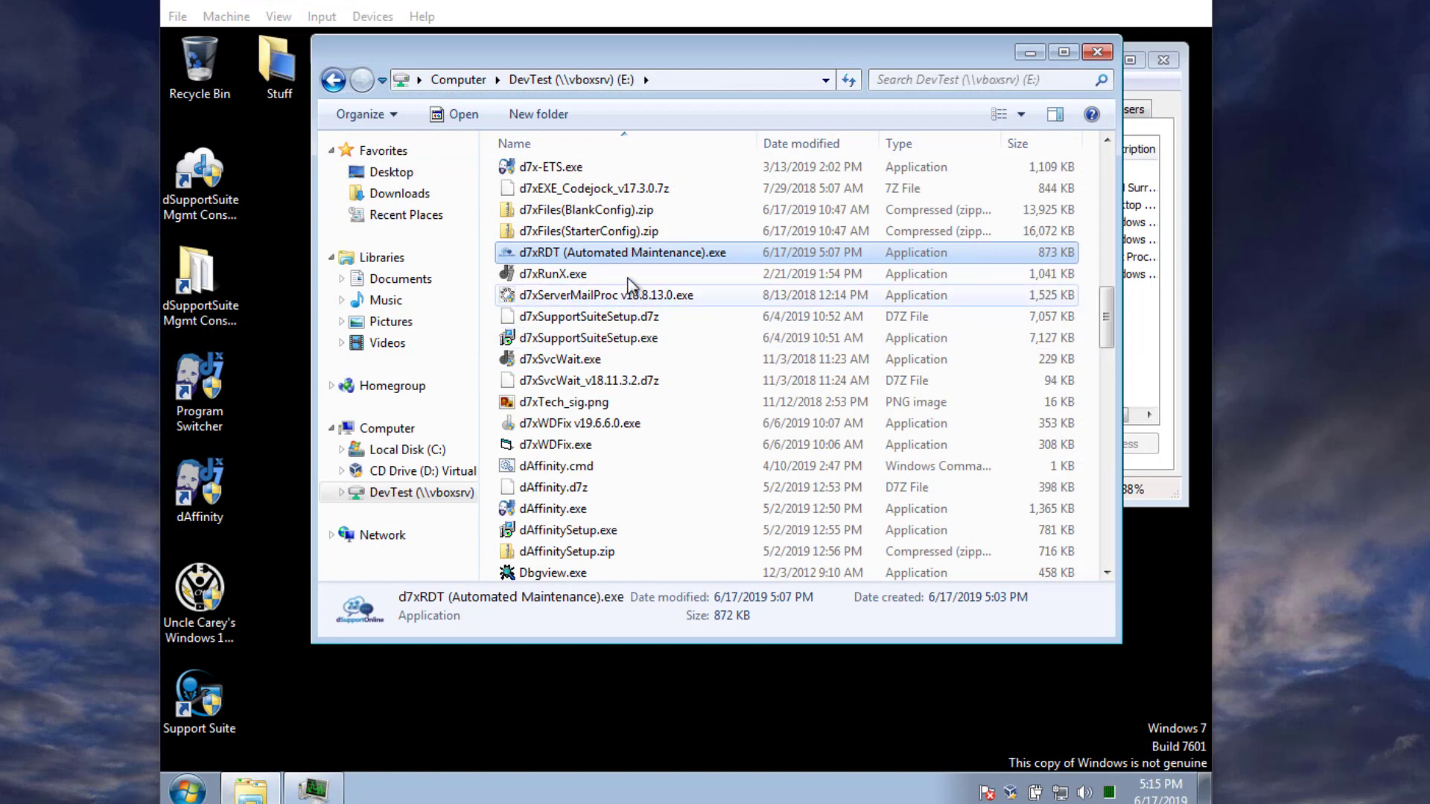
pyautogui.doubleClick(629, 252)
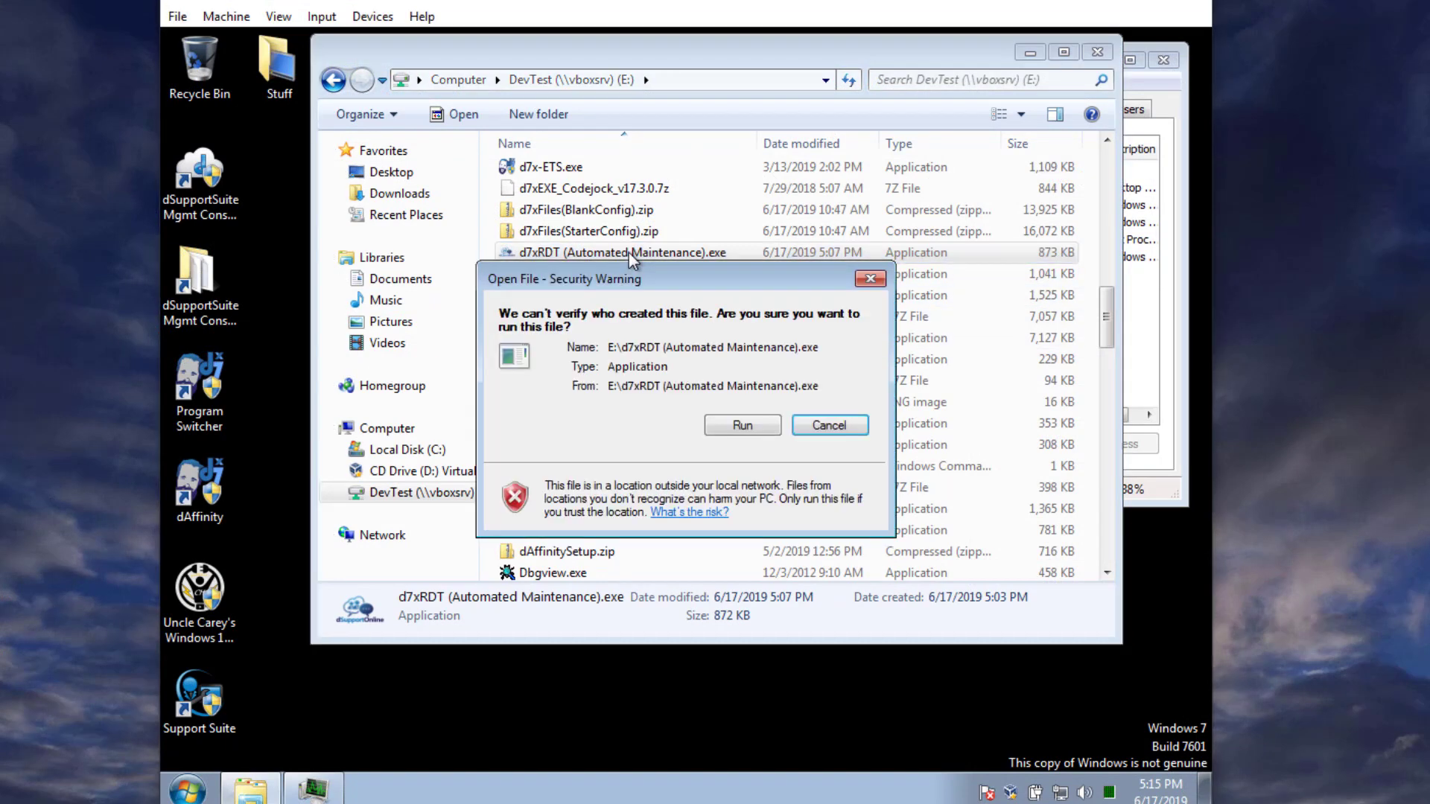
pyautogui.click(736, 426)
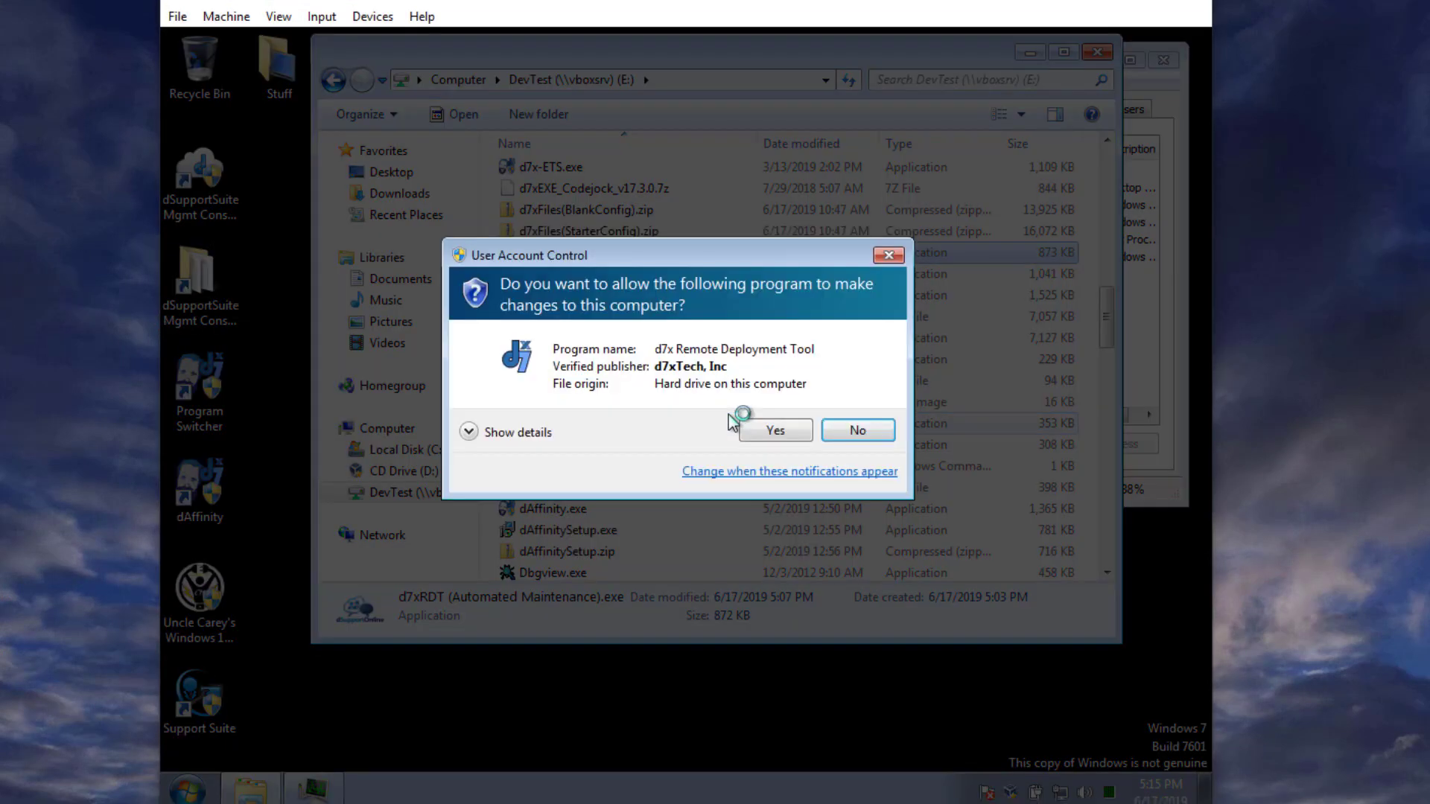
pyautogui.click(763, 430)
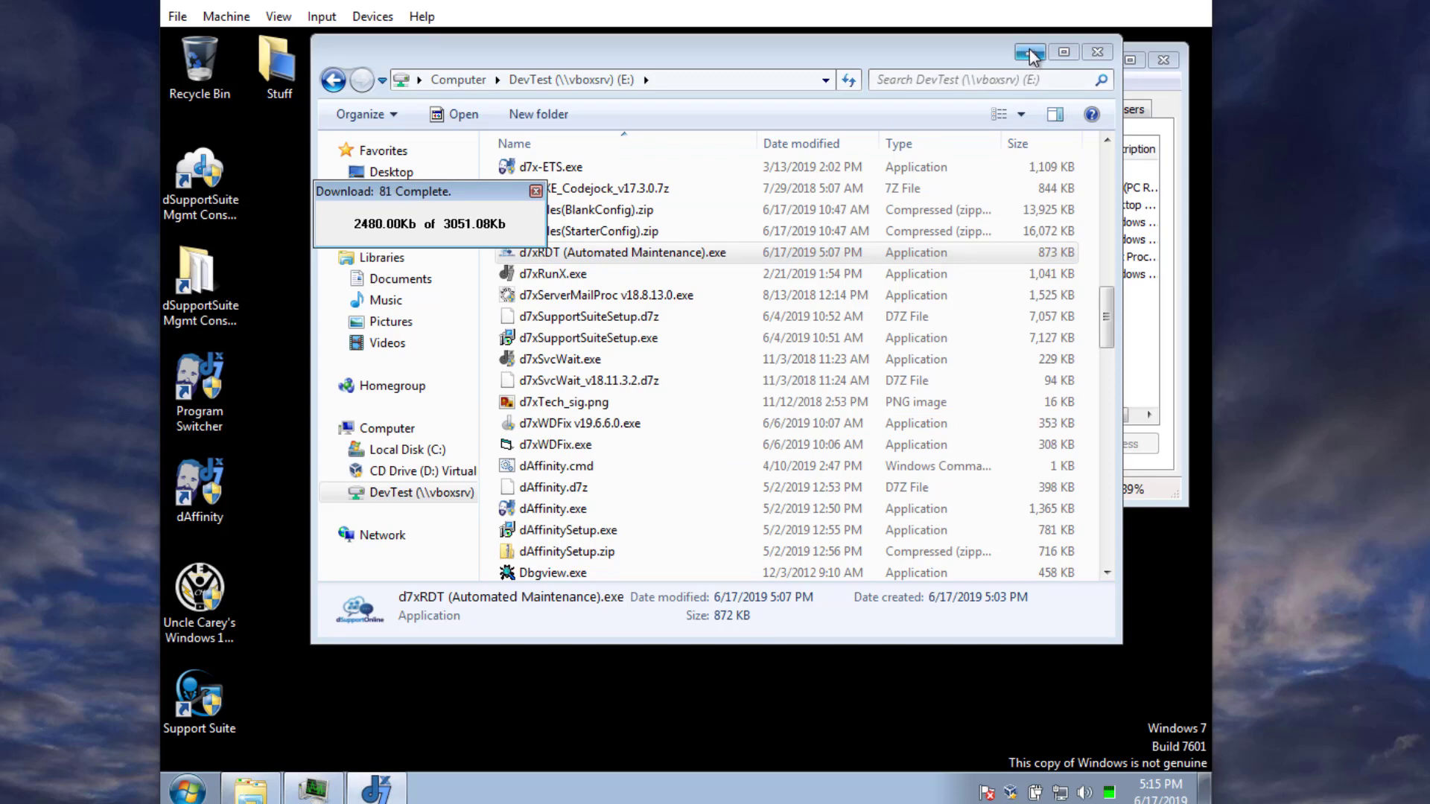
# - Minimize Explorer and select the running d7x process in Task Manager
pyautogui.click(1086, 51)
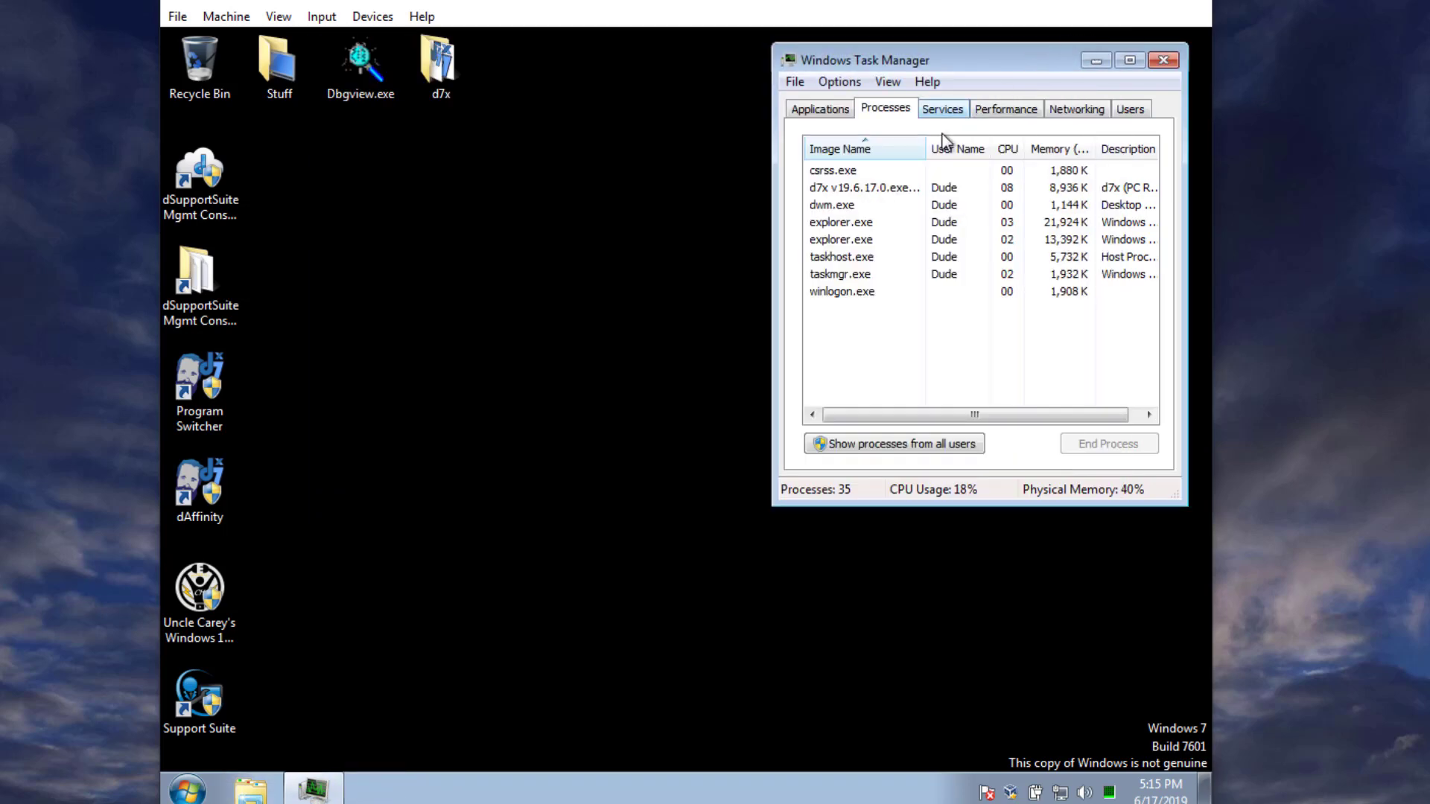
pyautogui.click(884, 187)
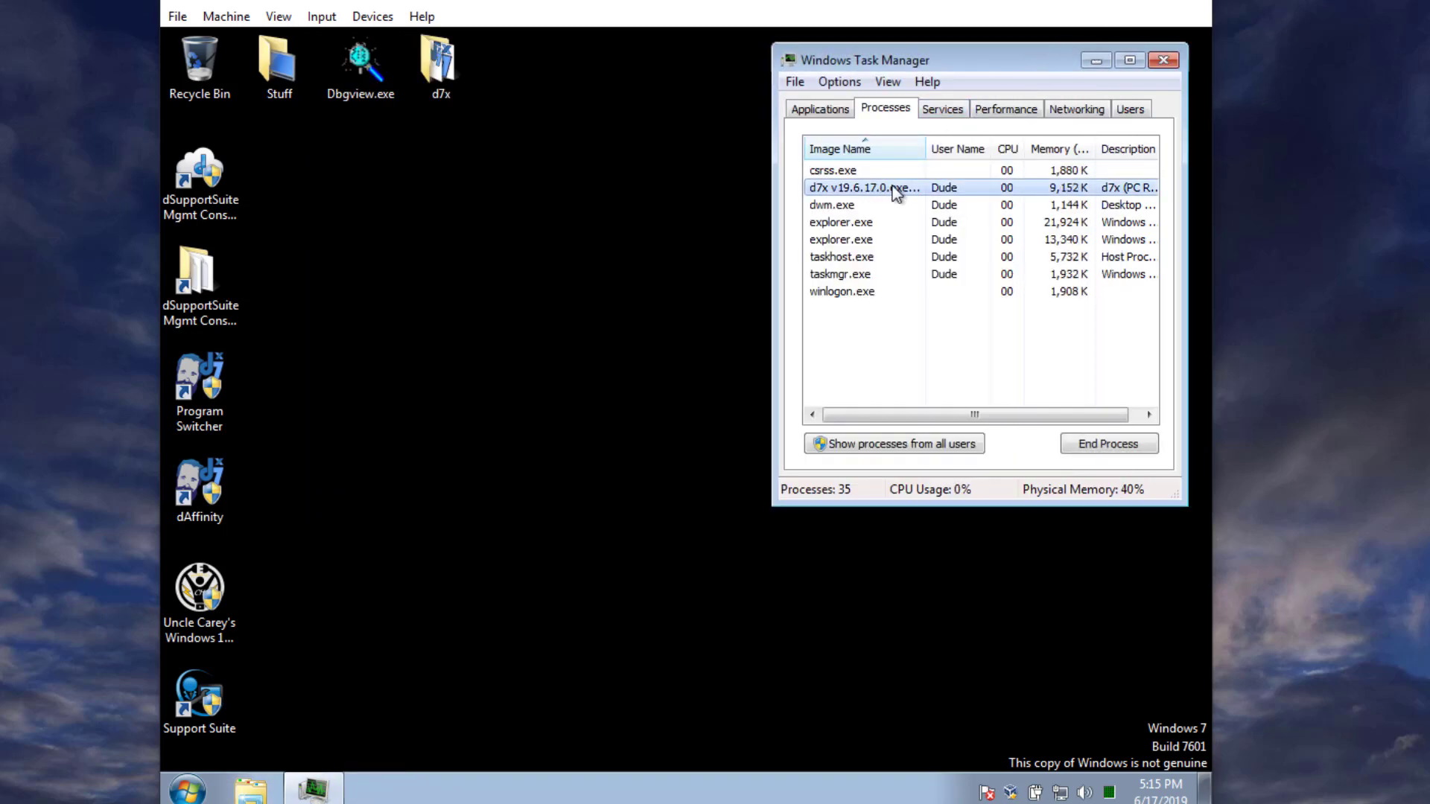